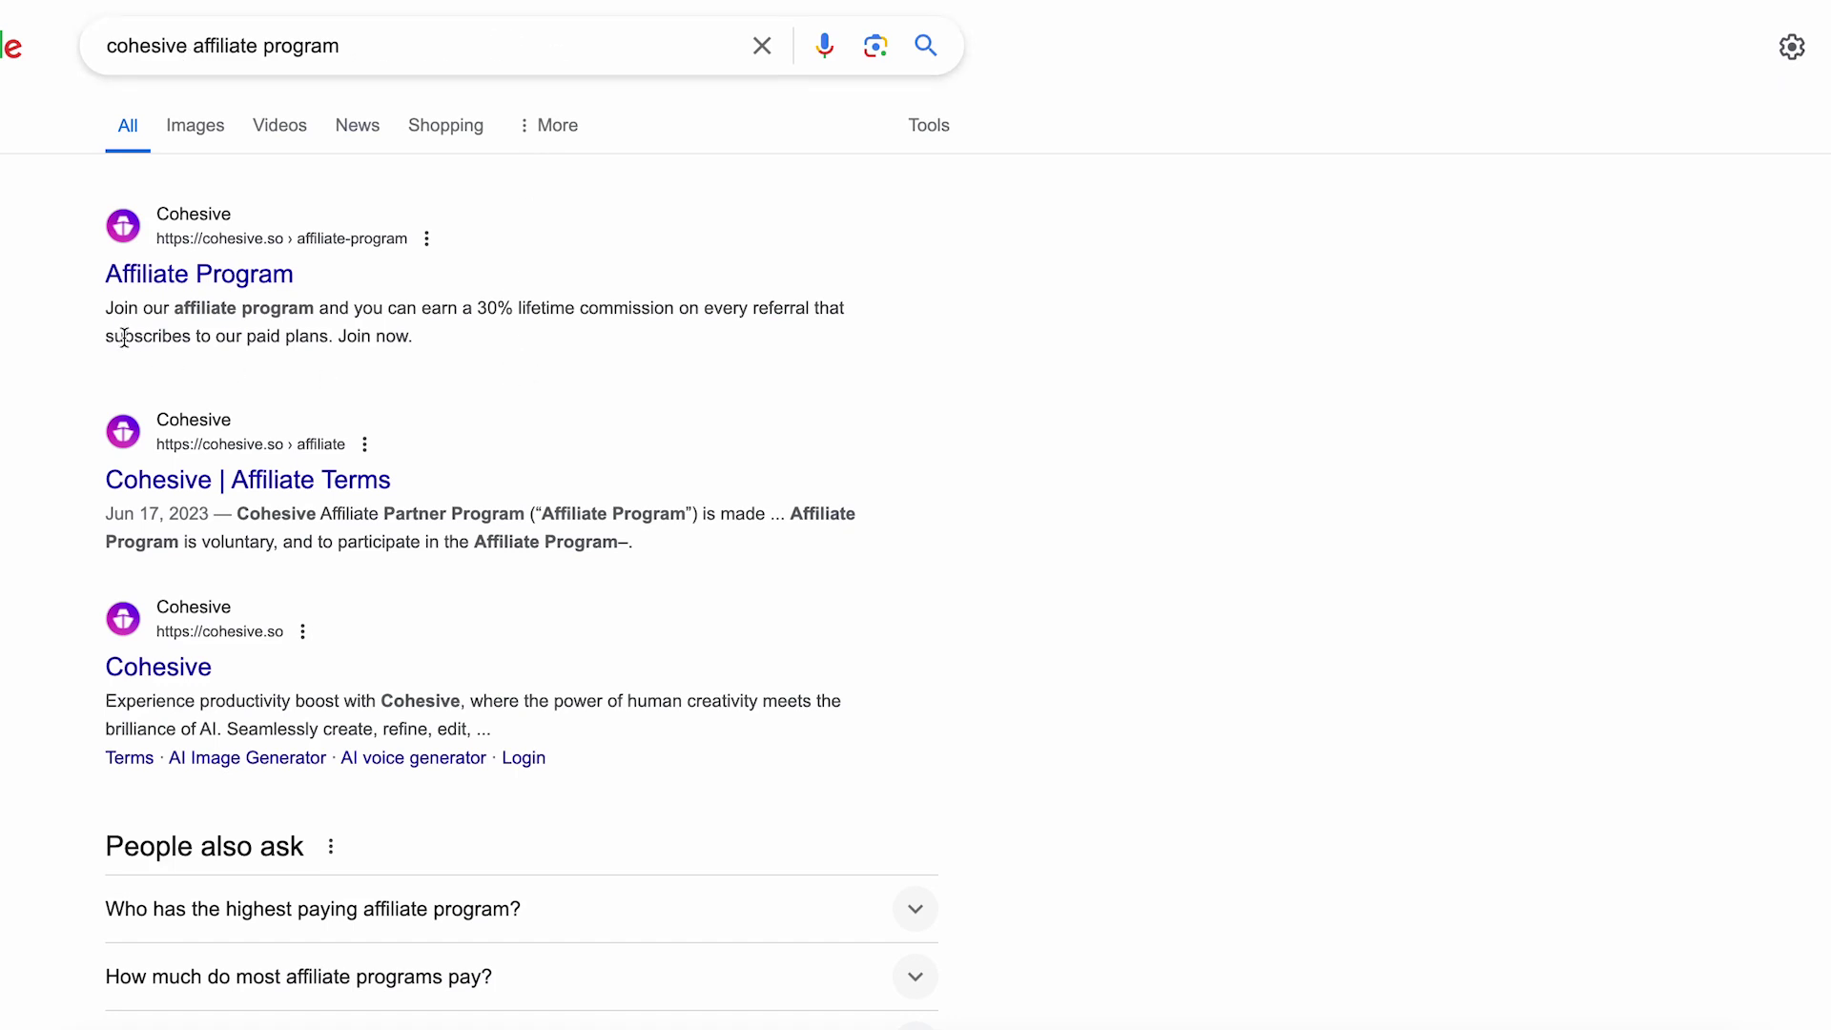
- Highlight the first result's description, then open the cohesive.so Affiliate Program result (a 404 page)
{"action": "left_click_drag", "start_coordinate": [96, 307], "coordinate": [563, 359]}
{"action": "left_click", "coordinate": [565, 362]}
{"action": "left_click", "coordinate": [267, 292]}
{"action": "scroll", "coordinate": [1016, 429], "scroll_direction": "down", "scroll_amount": 2}
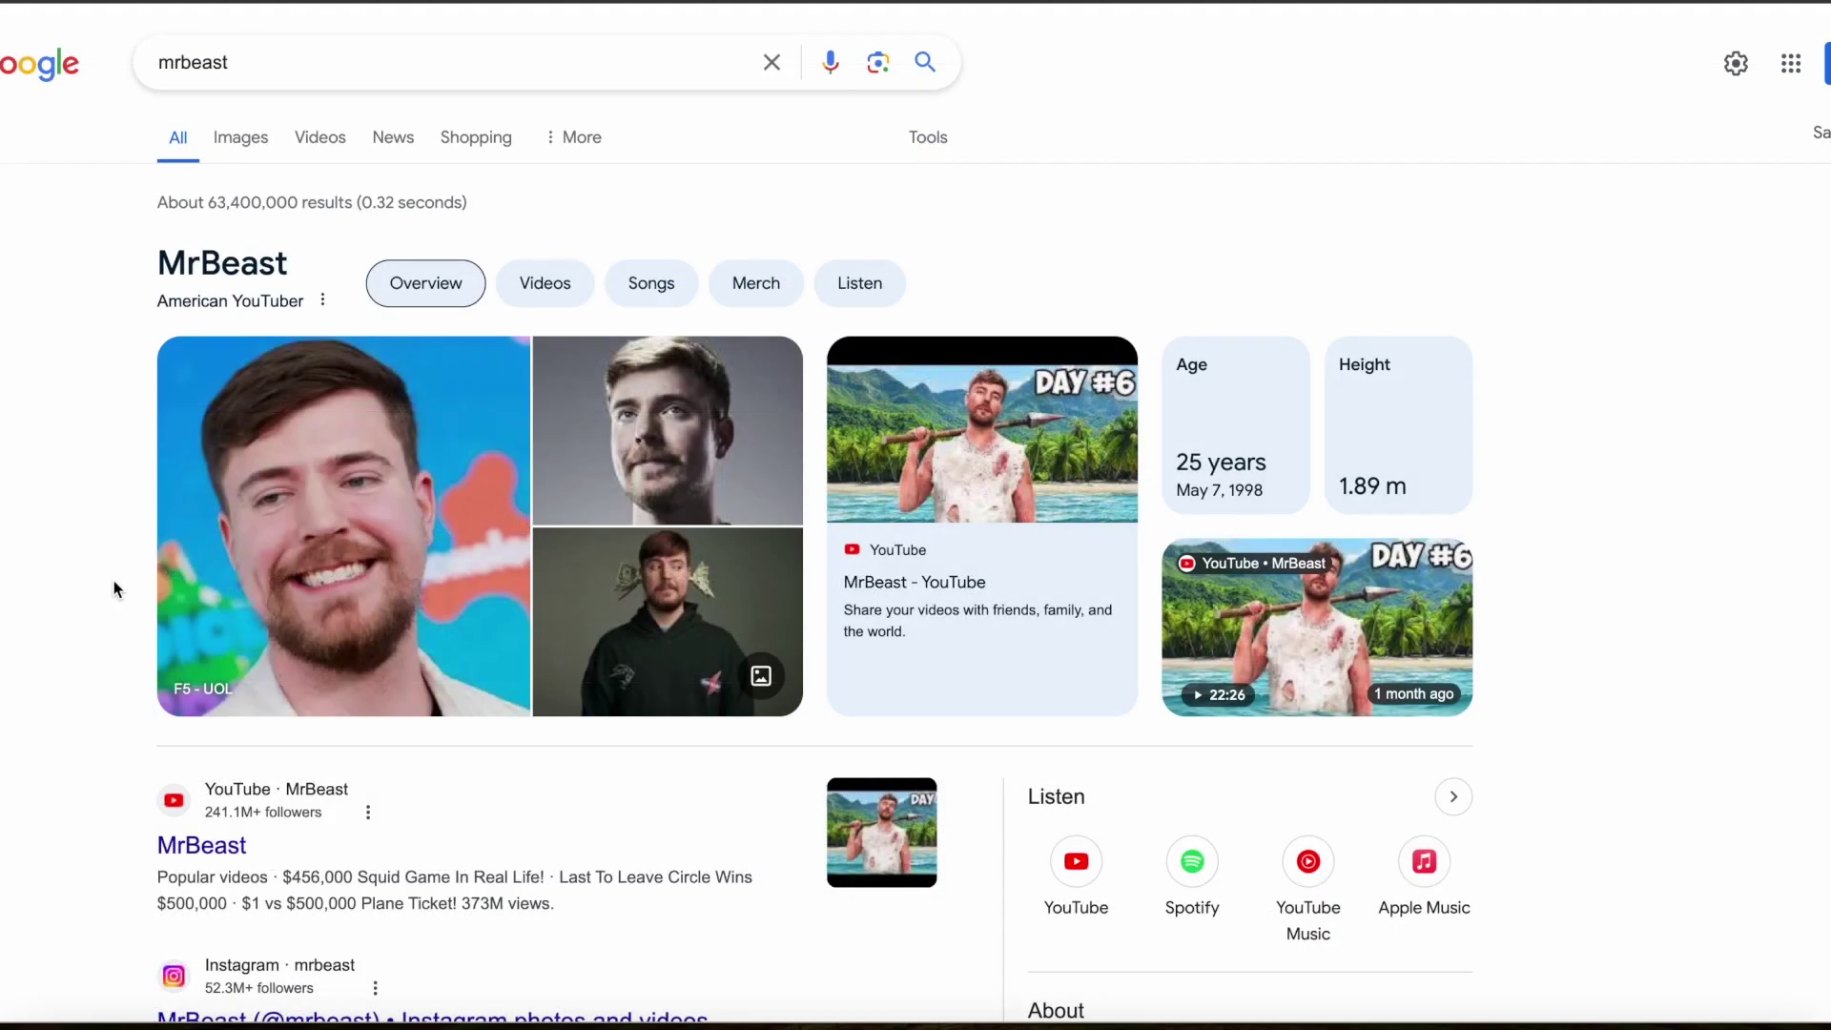
{"action": "scroll", "coordinate": [111, 585], "scroll_direction": "down", "scroll_amount": 1}
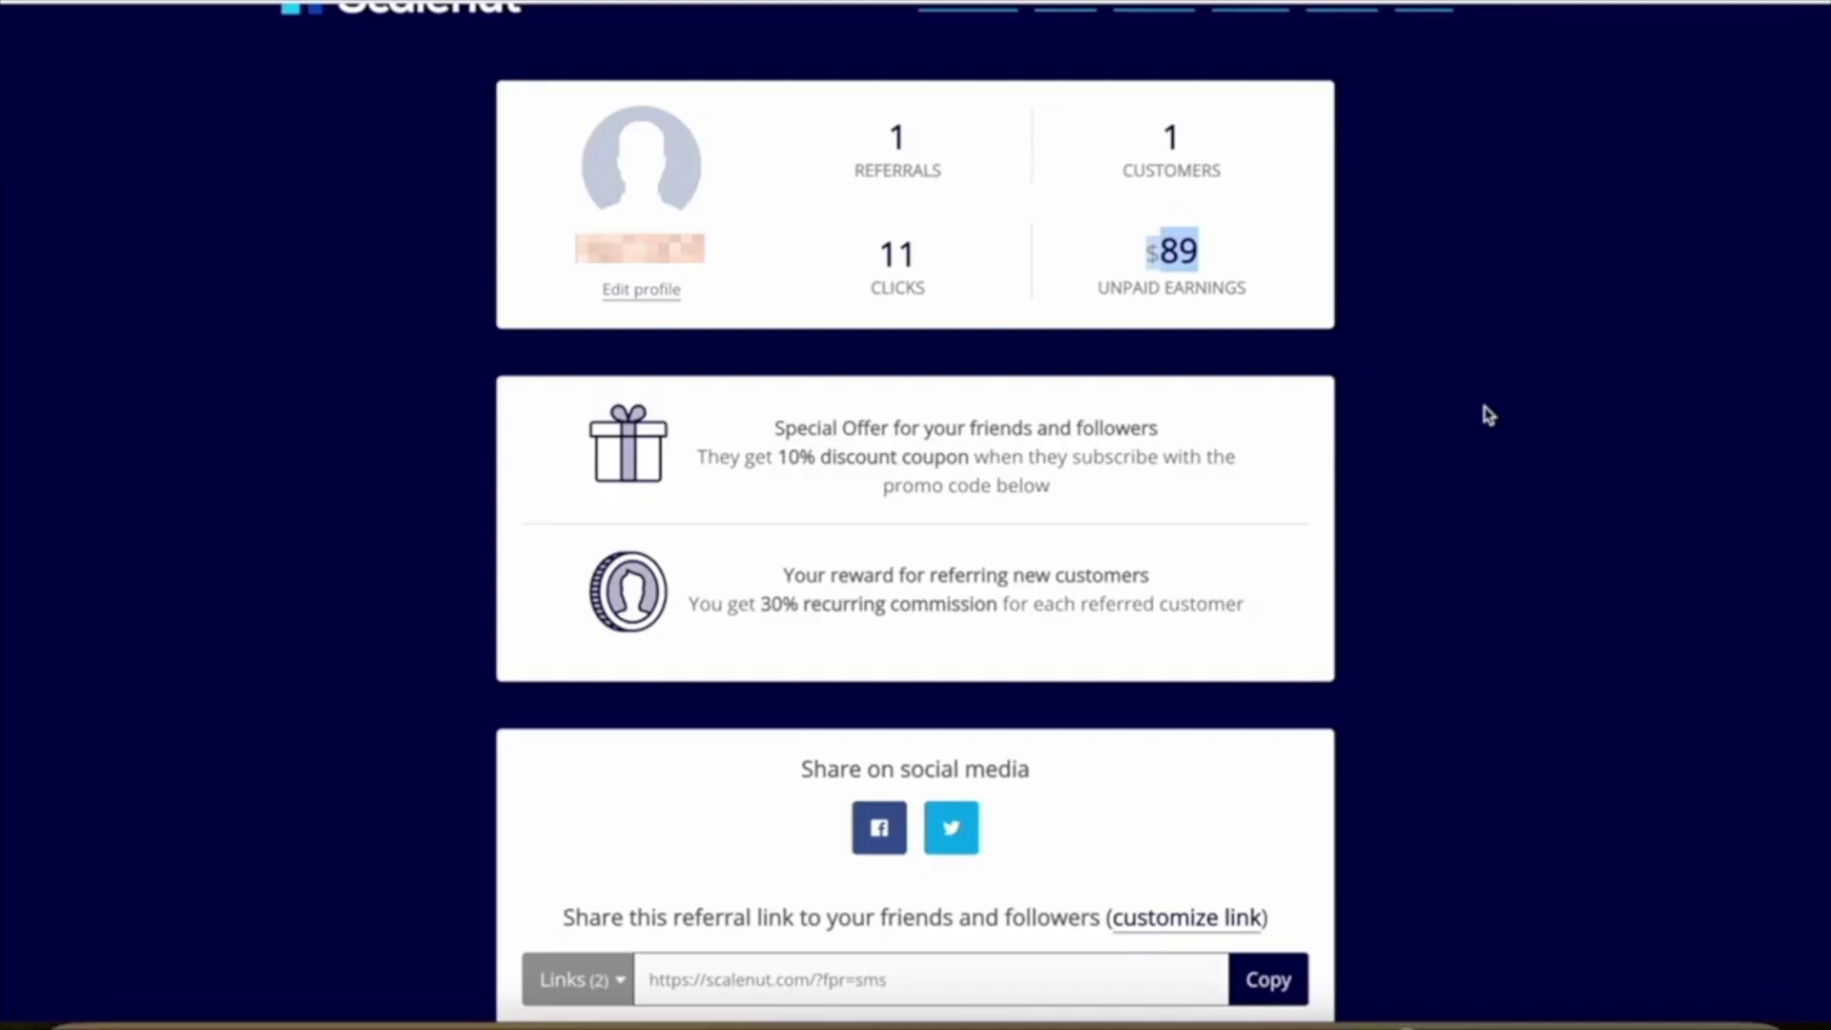
{"action": "left_click", "coordinate": [1488, 415]}
{"action": "scroll", "coordinate": [1342, 543], "scroll_direction": "up", "scroll_amount": 1}
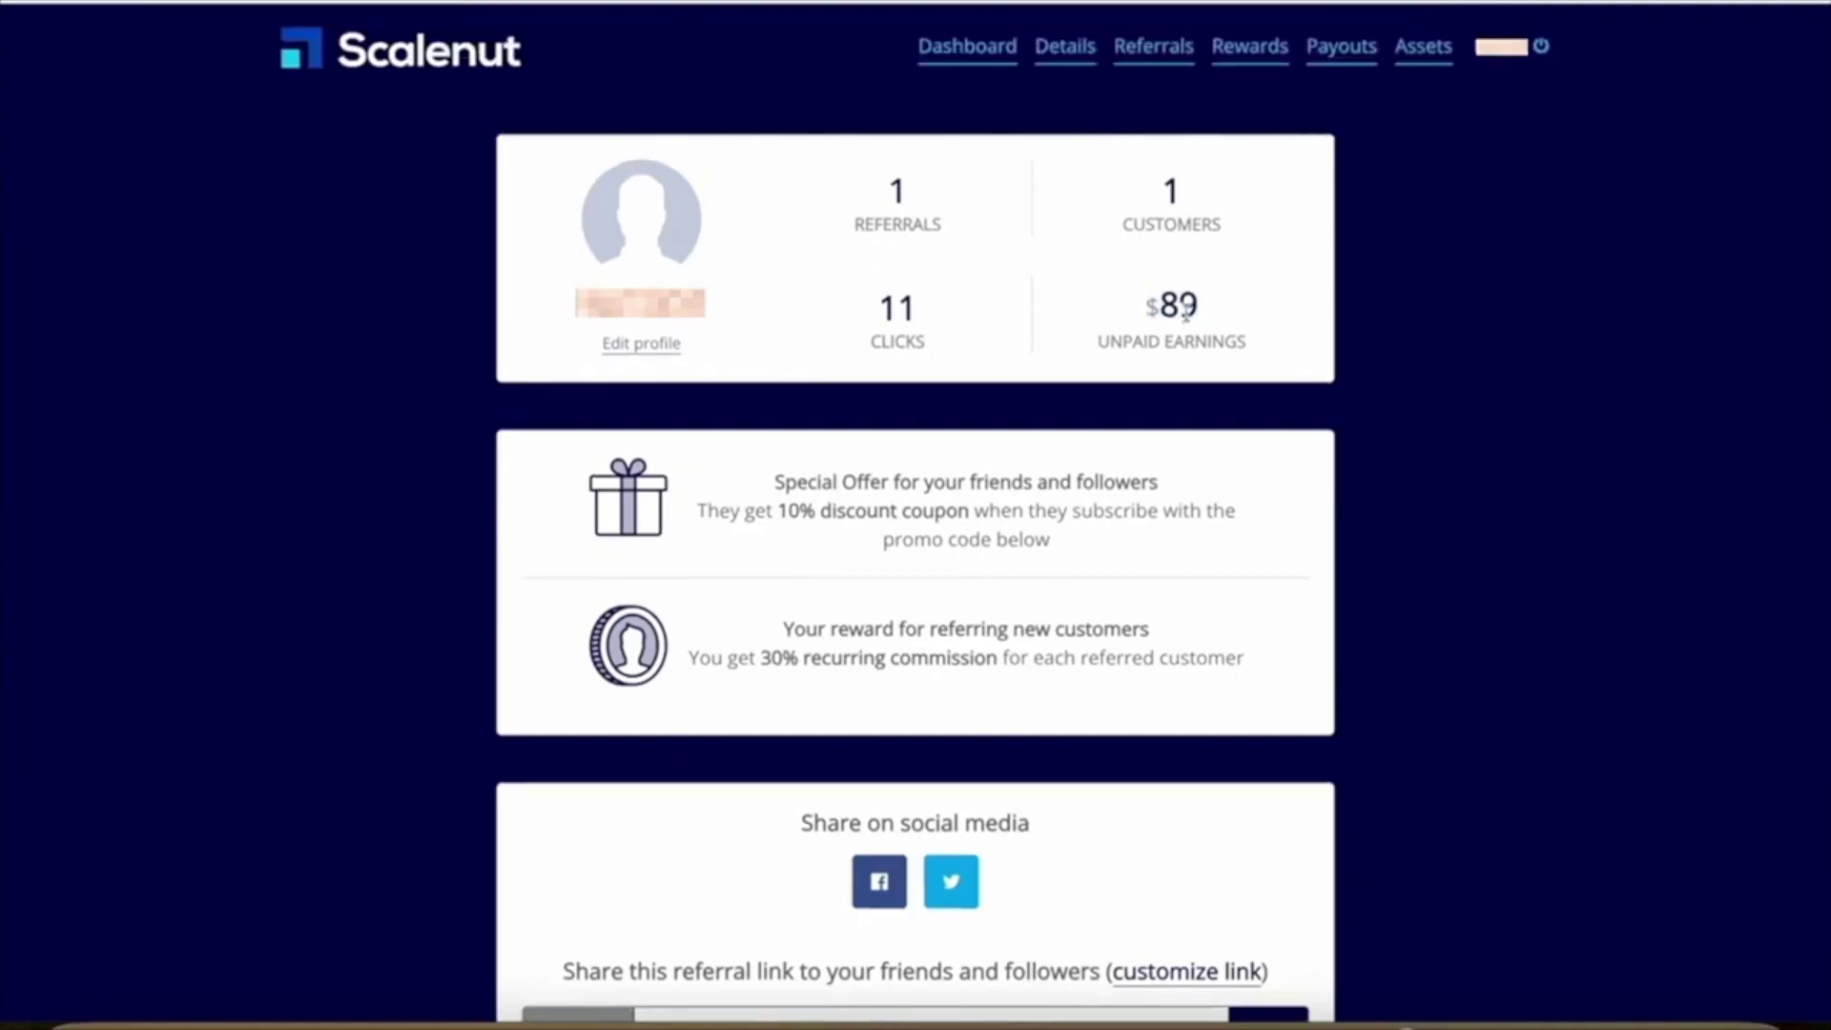
{"action": "left_click_drag", "start_coordinate": [879, 310], "coordinate": [966, 323]}
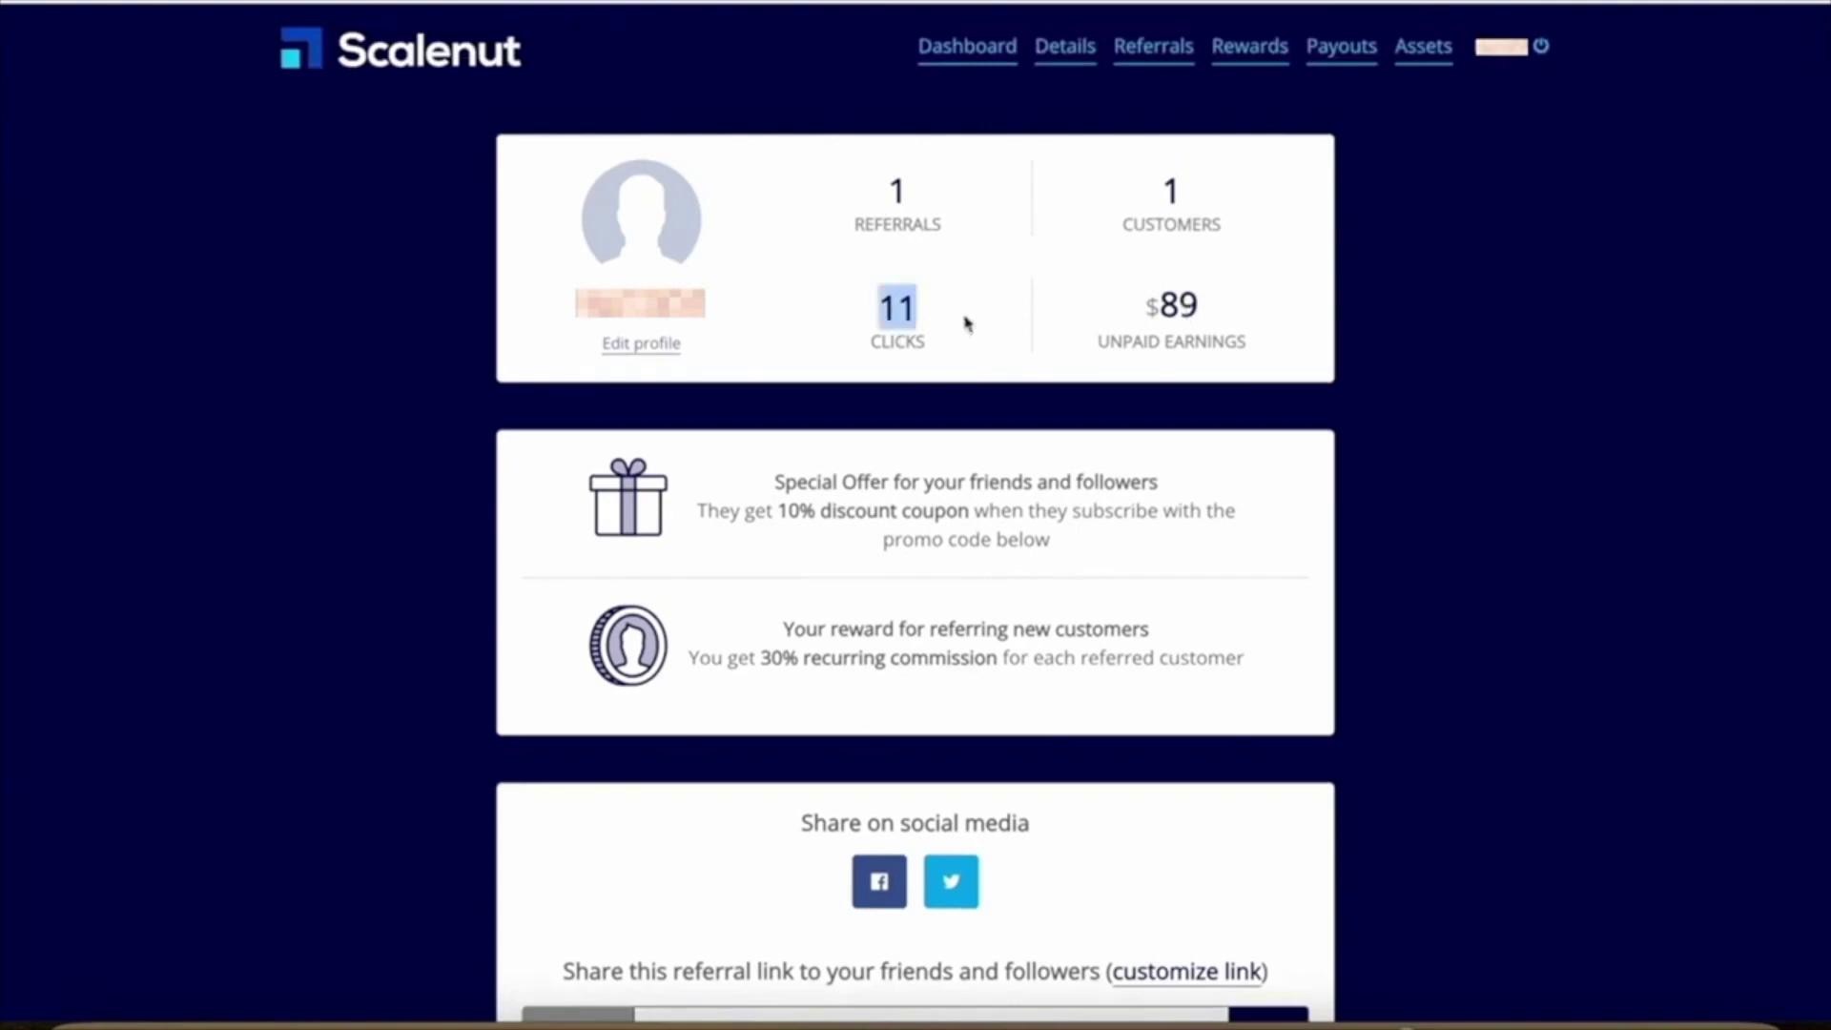
{"action": "left_click_drag", "start_coordinate": [884, 188], "coordinate": [925, 193]}
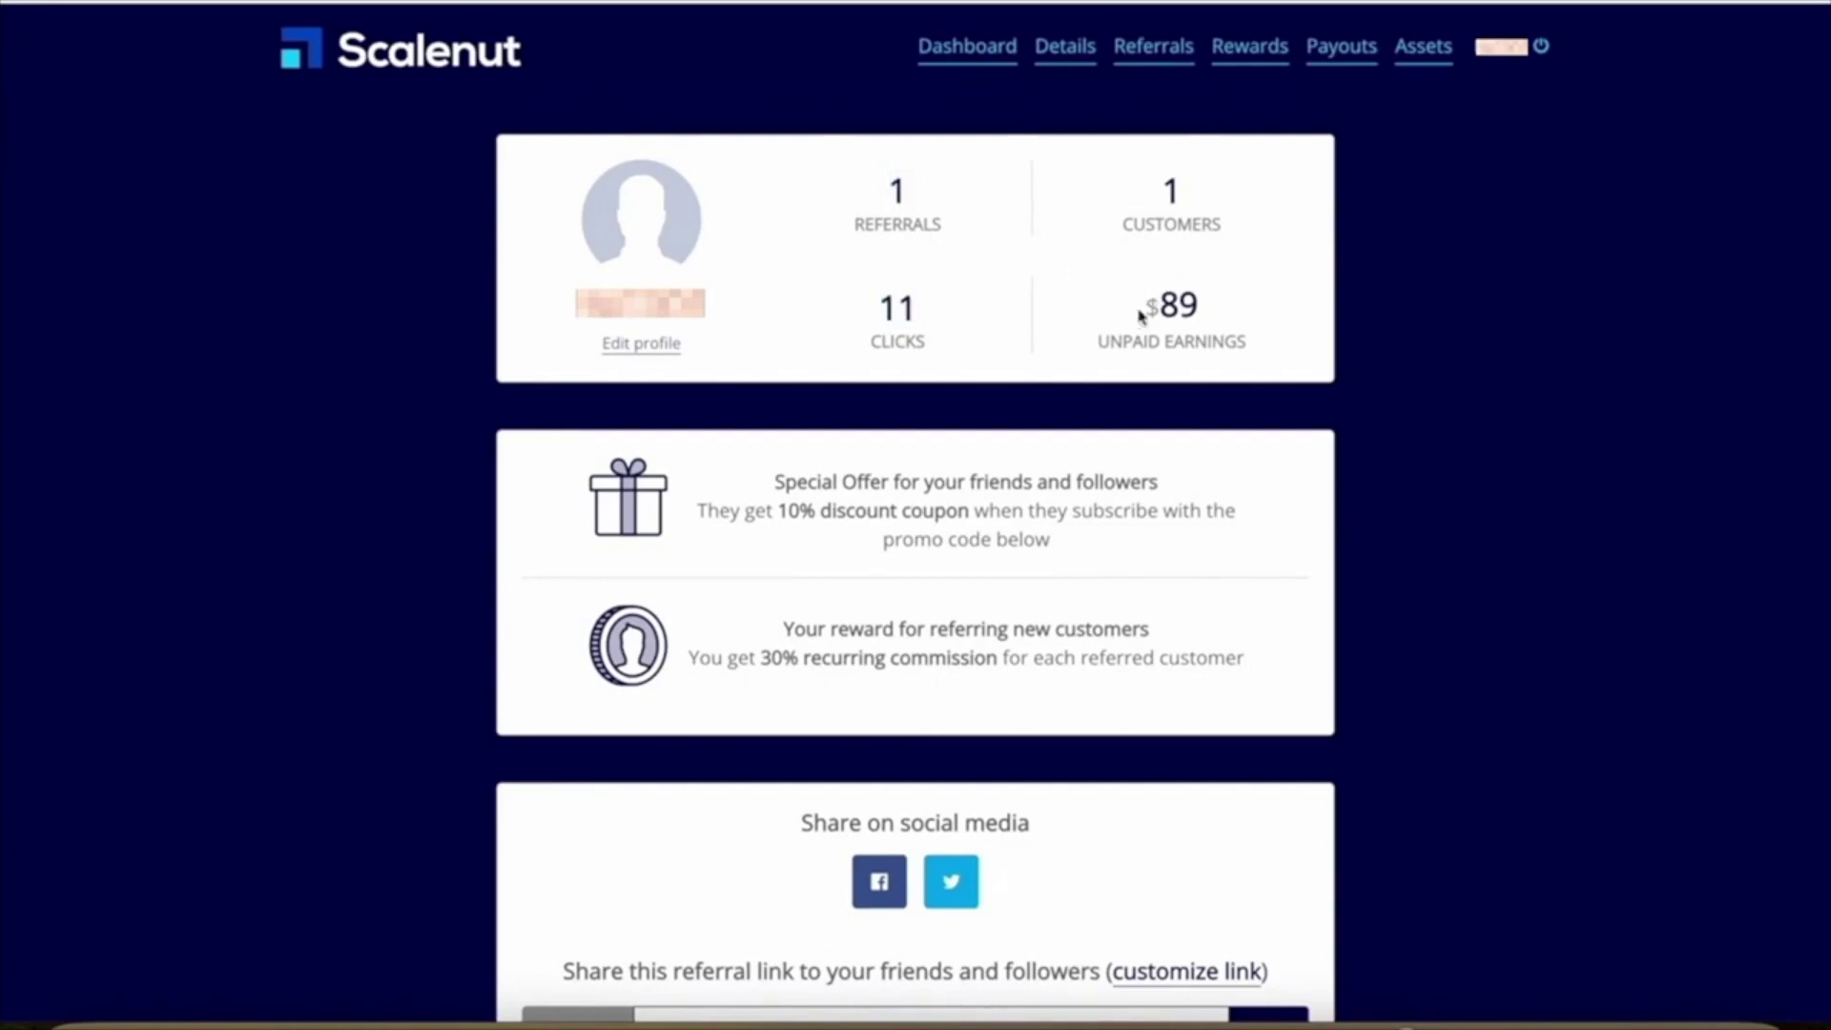
{"action": "left_click_drag", "start_coordinate": [1133, 315], "coordinate": [1233, 317]}
{"action": "left_click", "coordinate": [1237, 273]}
{"action": "left_click_drag", "start_coordinate": [1114, 325], "coordinate": [1316, 343]}
{"action": "left_click", "coordinate": [1488, 427]}
{"action": "double_click", "coordinate": [1223, 313]}
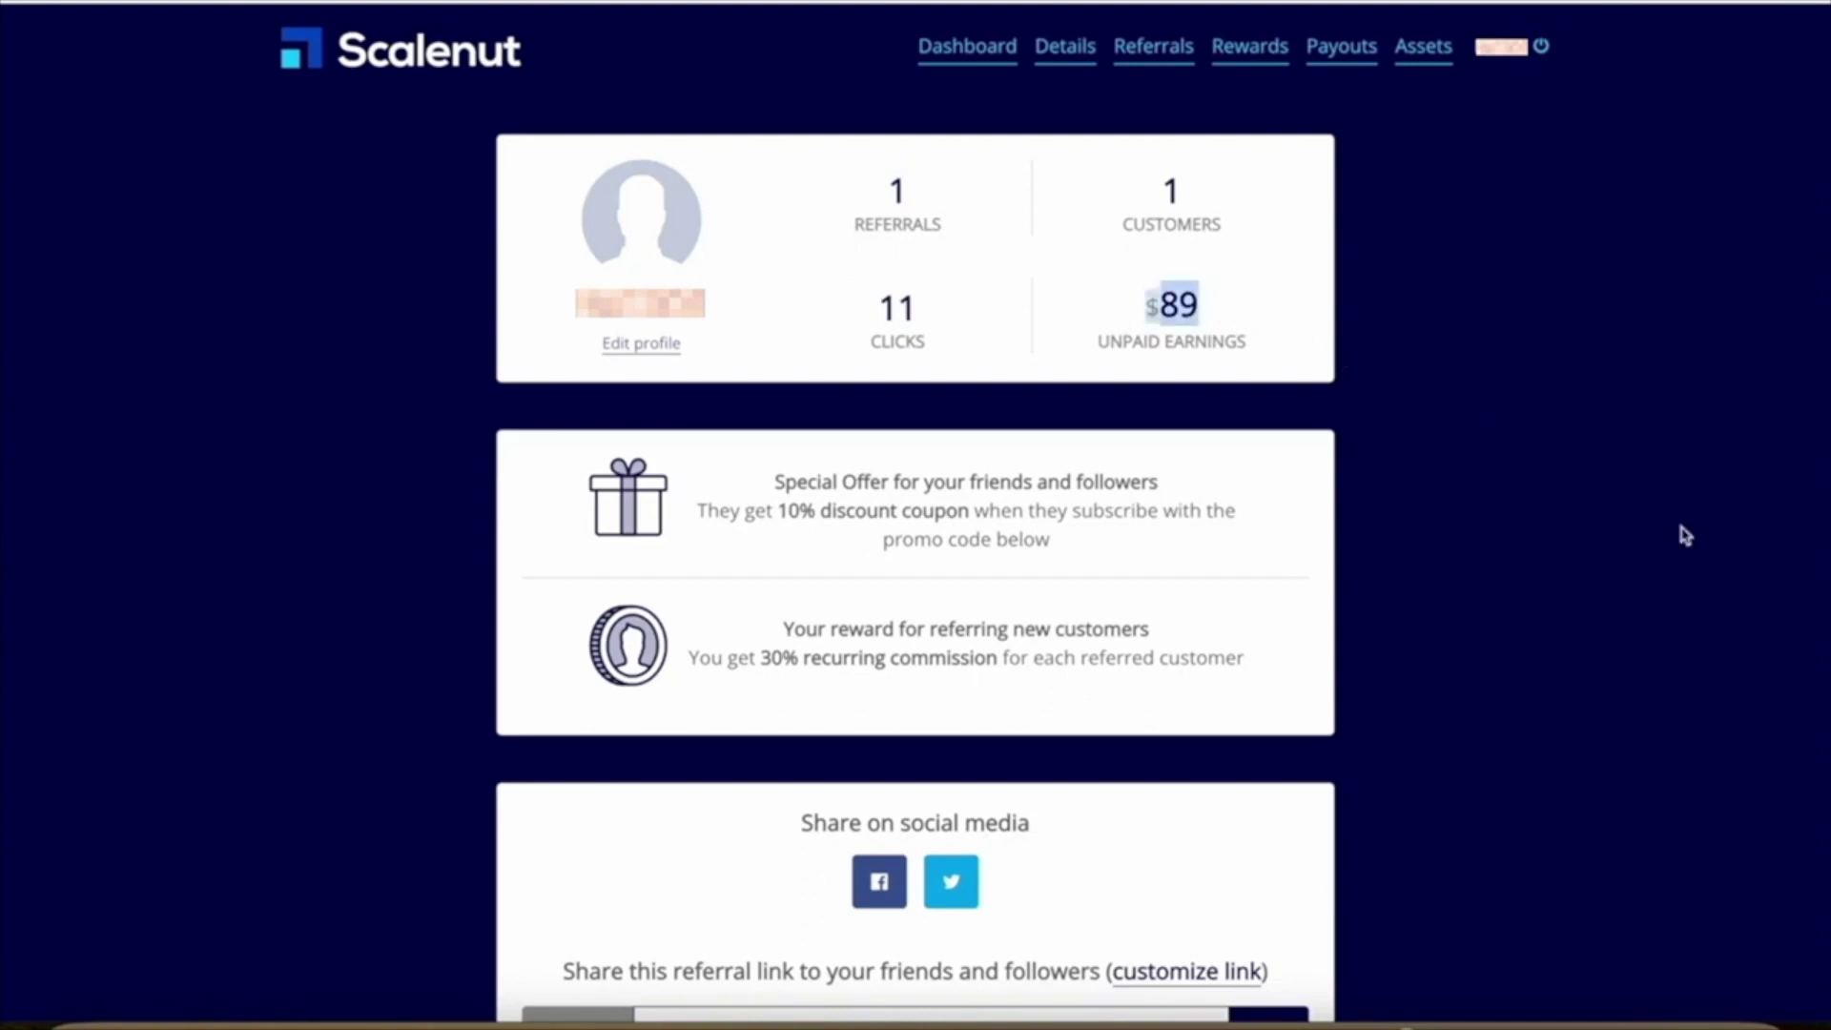
{"action": "left_click", "coordinate": [1284, 382]}
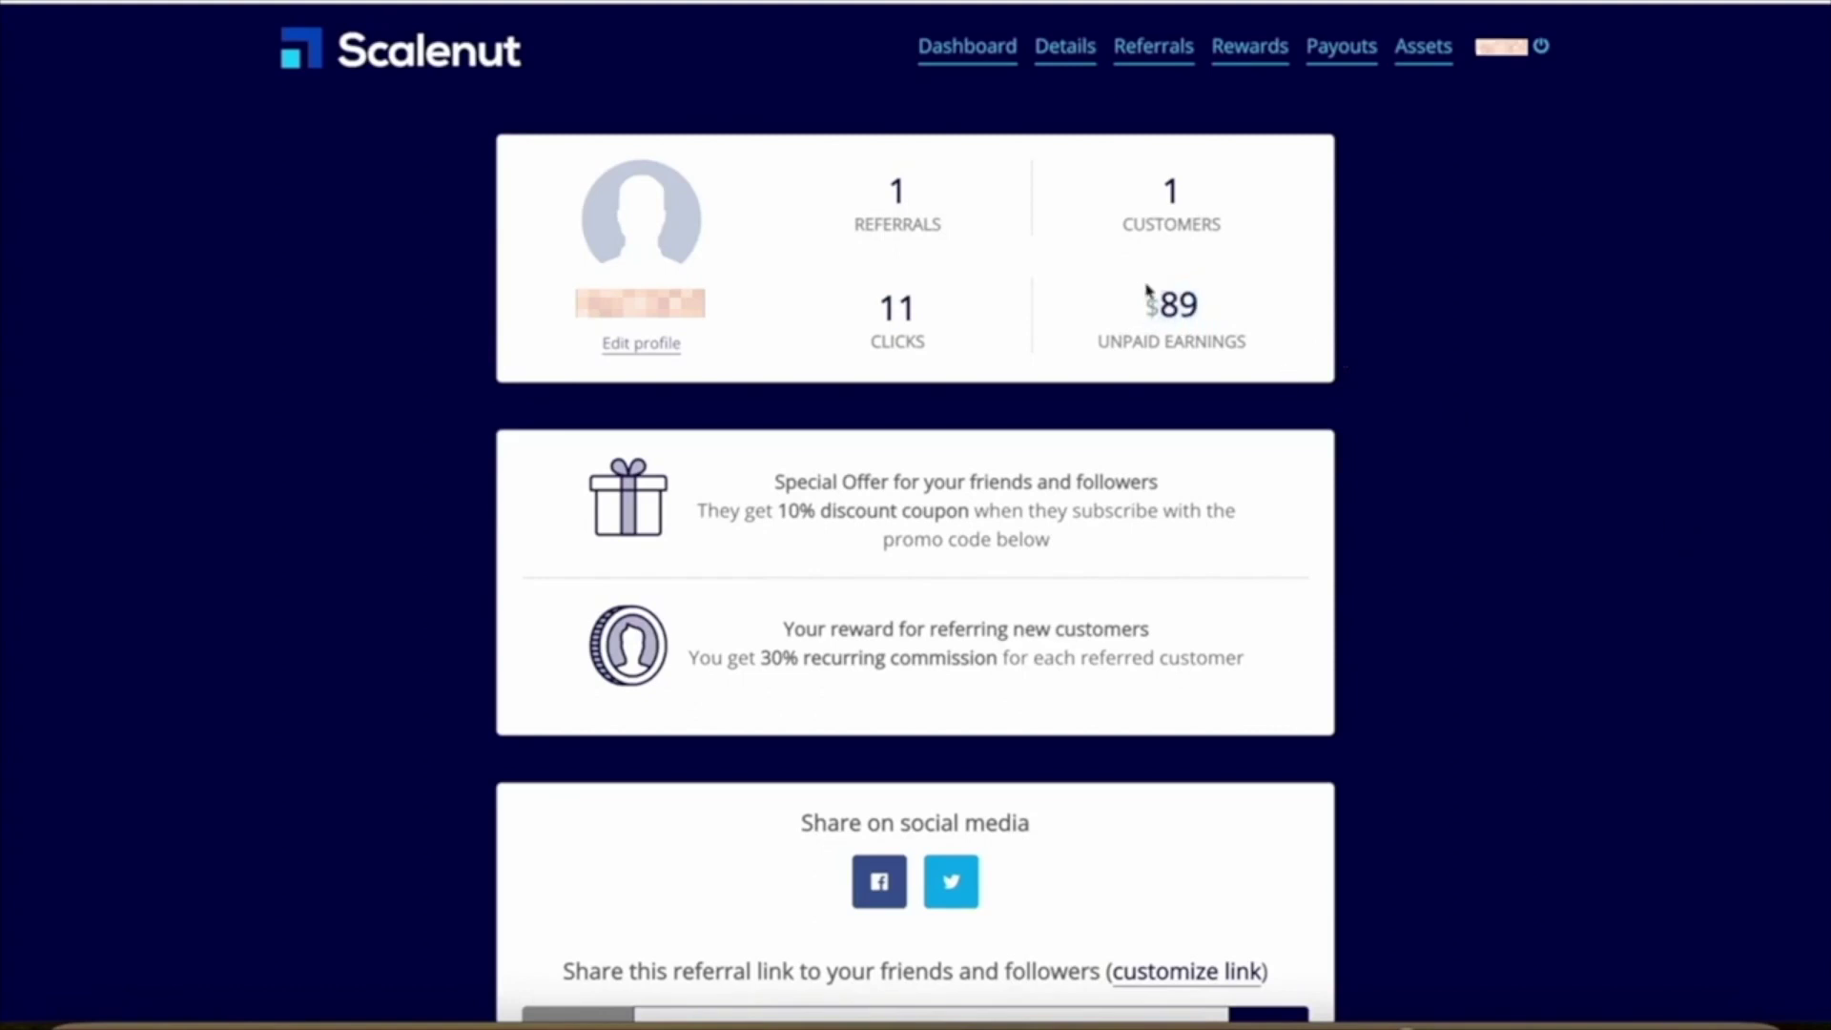
{"action": "left_click_drag", "start_coordinate": [1136, 293], "coordinate": [1240, 308]}
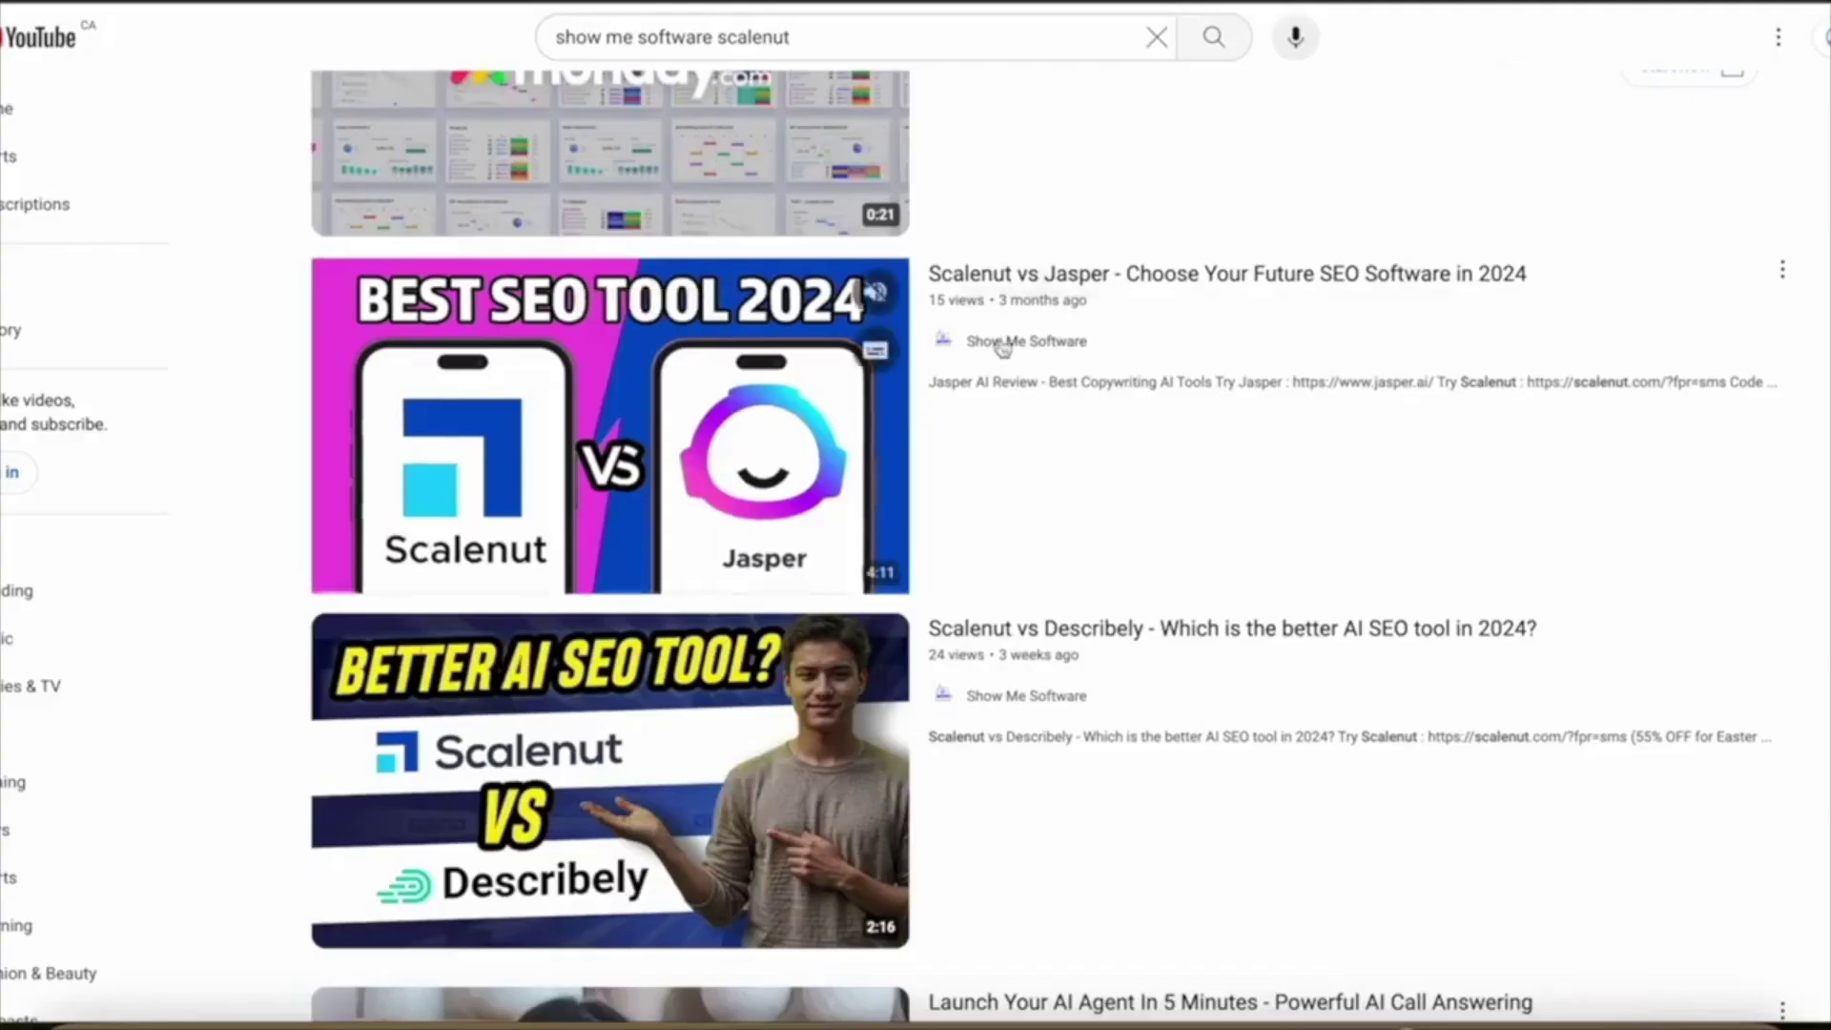
{"action": "scroll", "coordinate": [1145, 592], "scroll_direction": "down", "scroll_amount": 1}
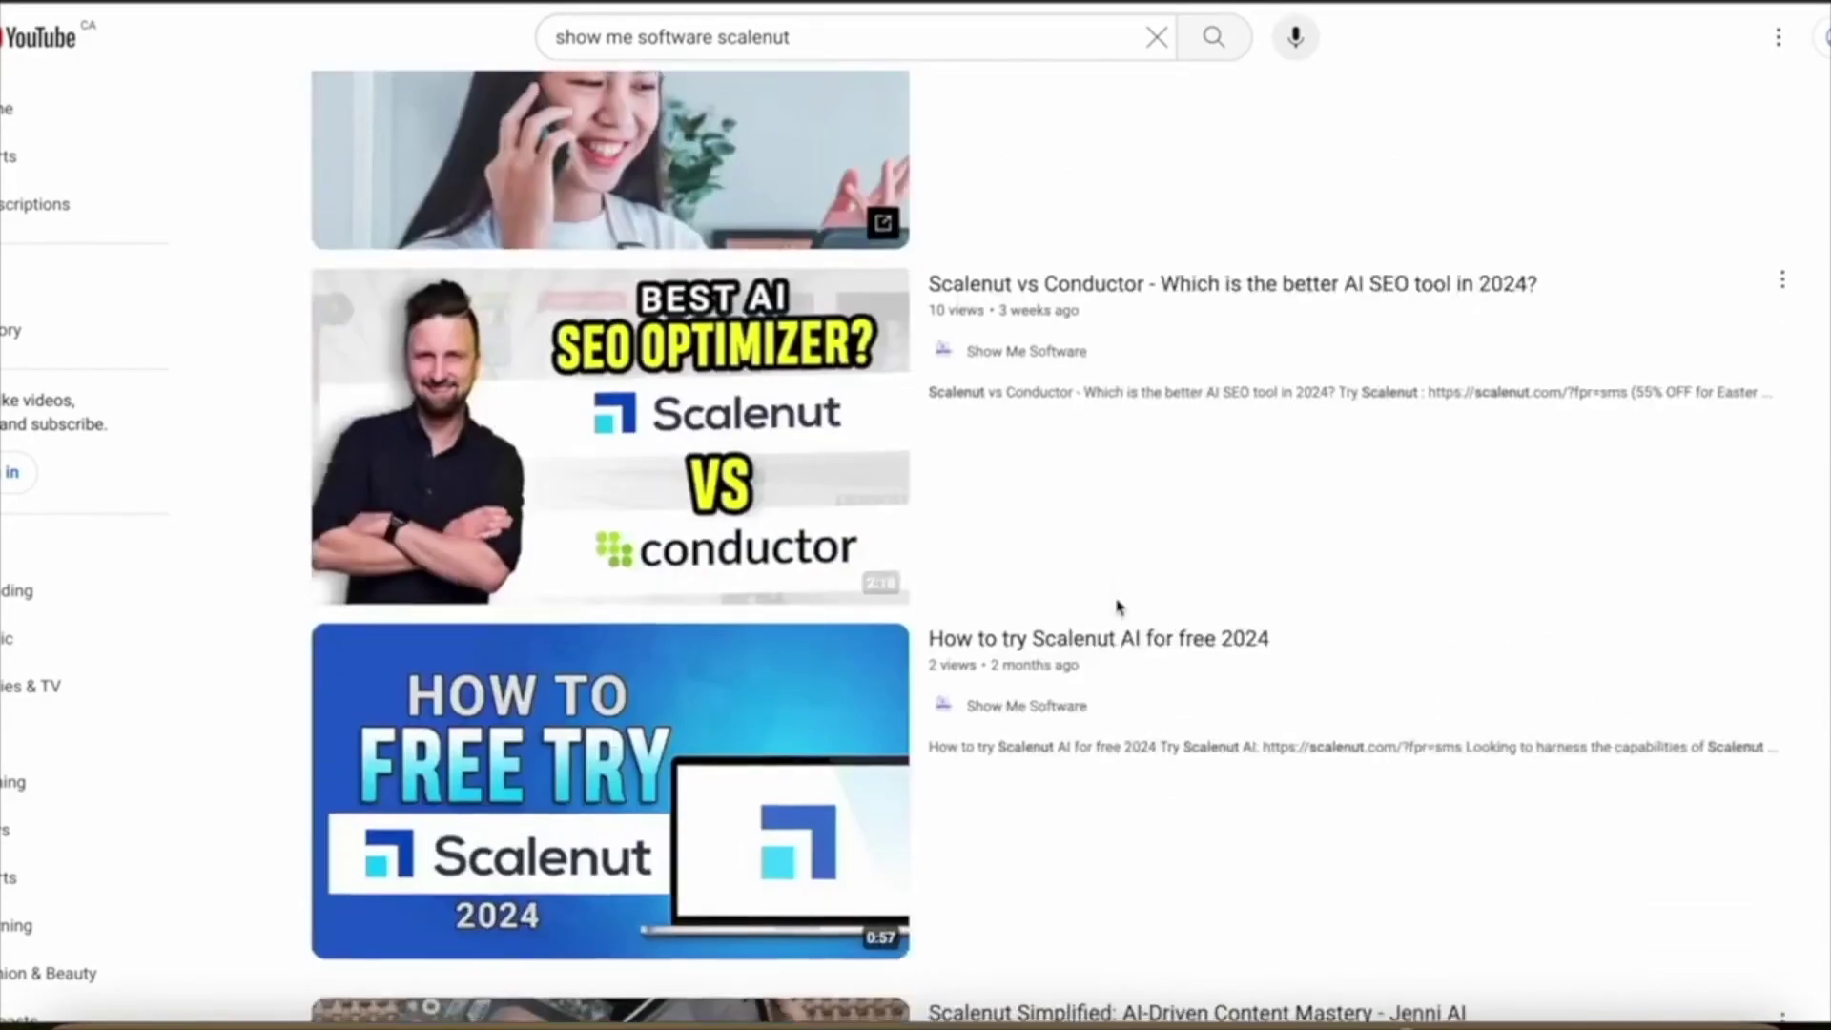
{"action": "scroll", "coordinate": [1101, 549], "scroll_direction": "down", "scroll_amount": 2}
{"action": "scroll", "coordinate": [1185, 688], "scroll_direction": "down", "scroll_amount": 1}
{"action": "scroll", "coordinate": [1183, 687], "scroll_direction": "down", "scroll_amount": 3}
{"action": "scroll", "coordinate": [1183, 687], "scroll_direction": "down", "scroll_amount": 2}
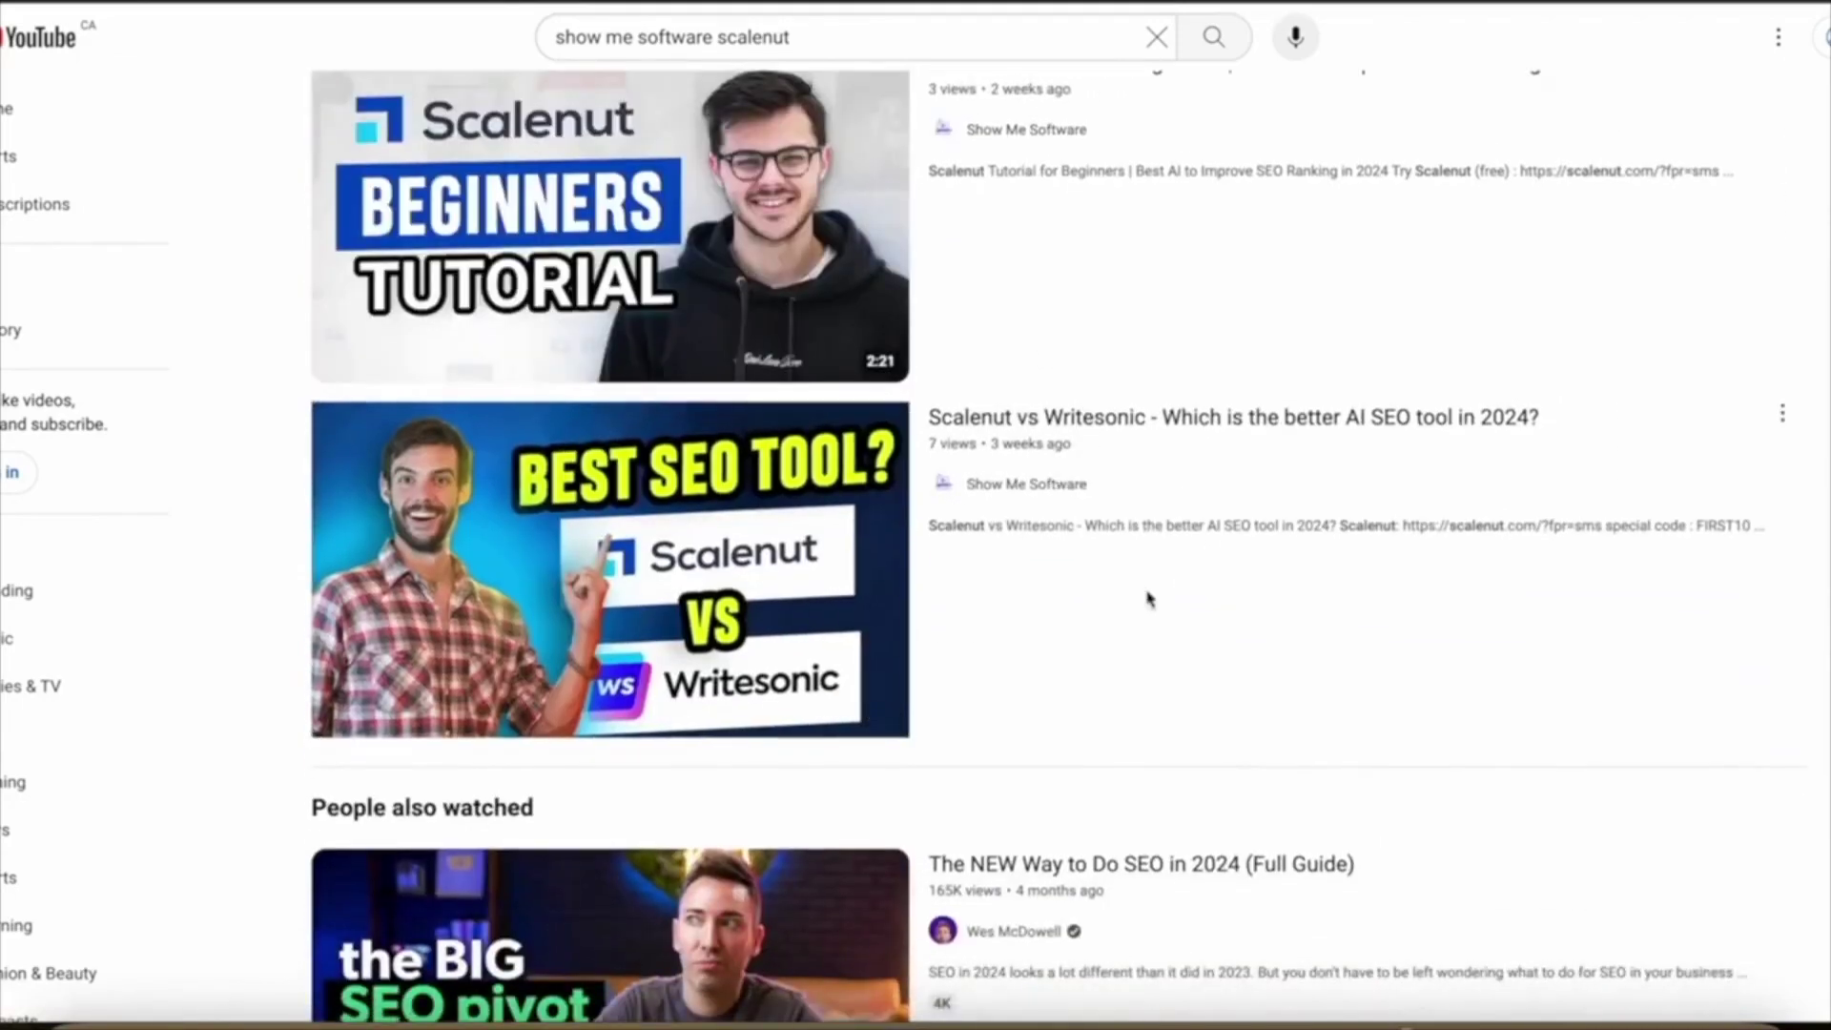
{"action": "scroll", "coordinate": [1148, 654], "scroll_direction": "down", "scroll_amount": 2}
{"action": "scroll", "coordinate": [1148, 653], "scroll_direction": "up", "scroll_amount": 5}
{"action": "scroll", "coordinate": [1148, 654], "scroll_direction": "up", "scroll_amount": 5}
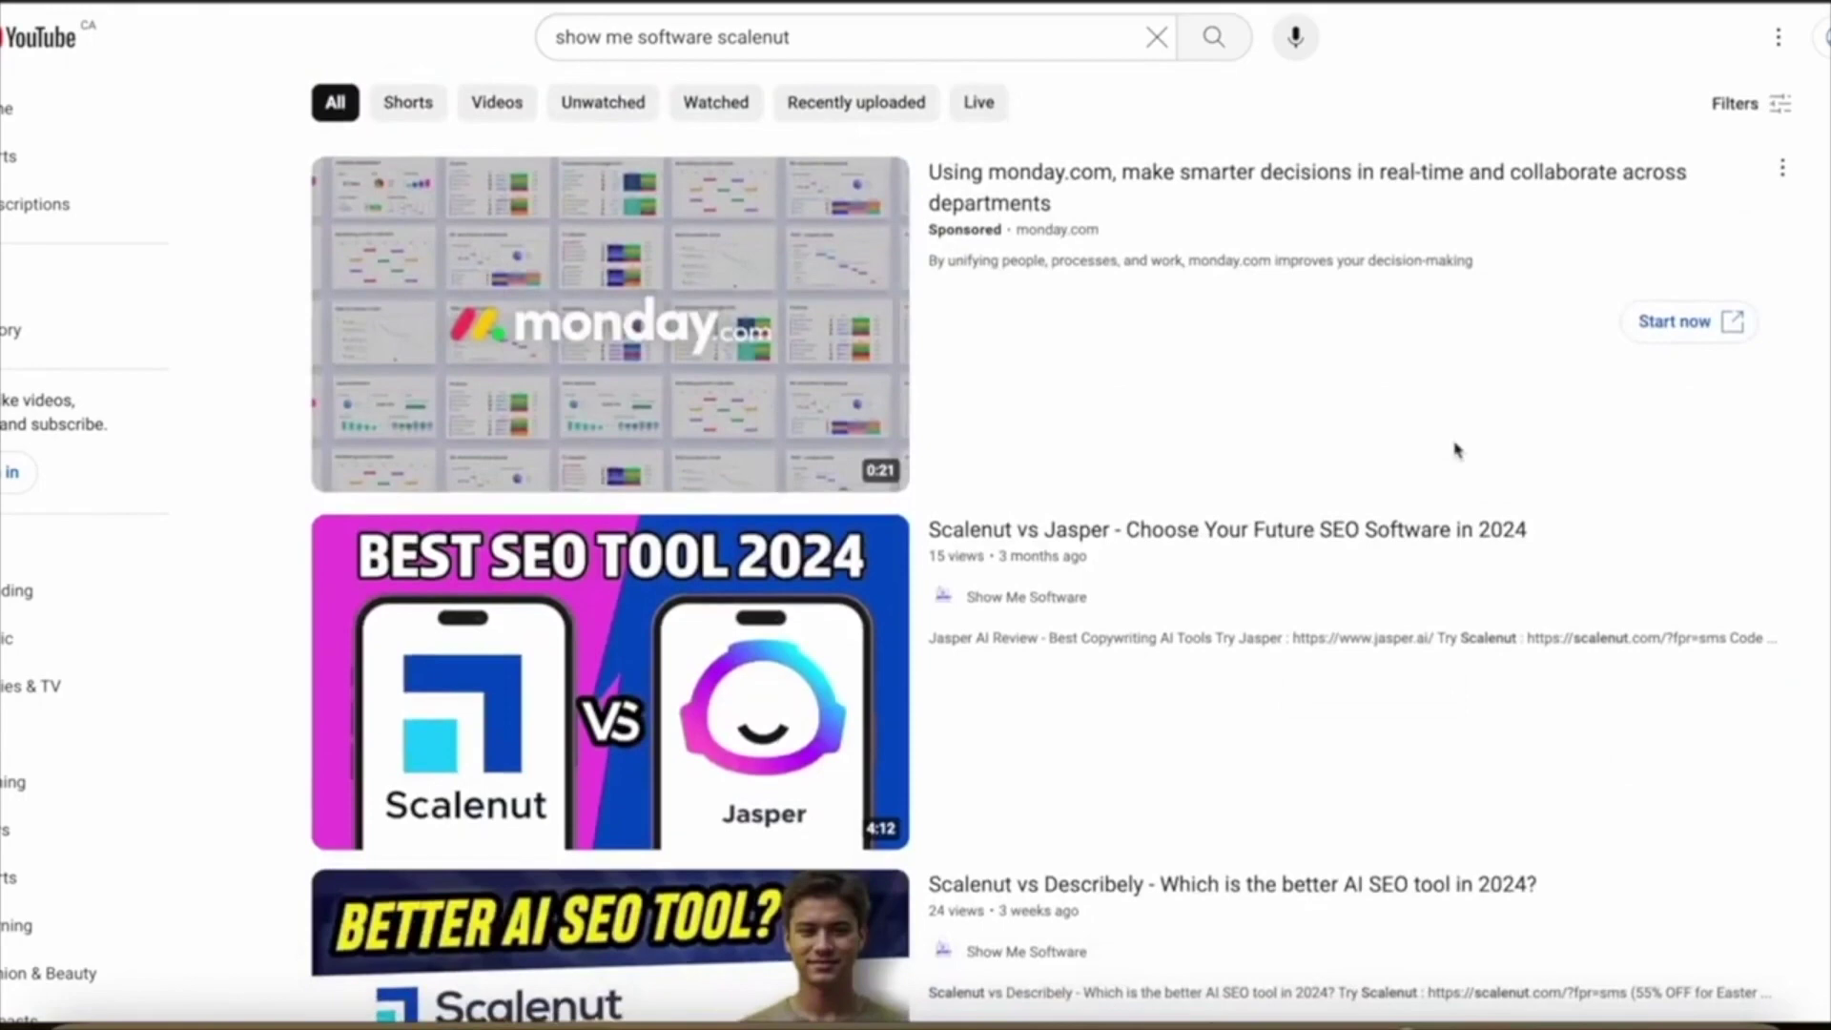
{"action": "scroll", "coordinate": [1132, 646], "scroll_direction": "down", "scroll_amount": 5}
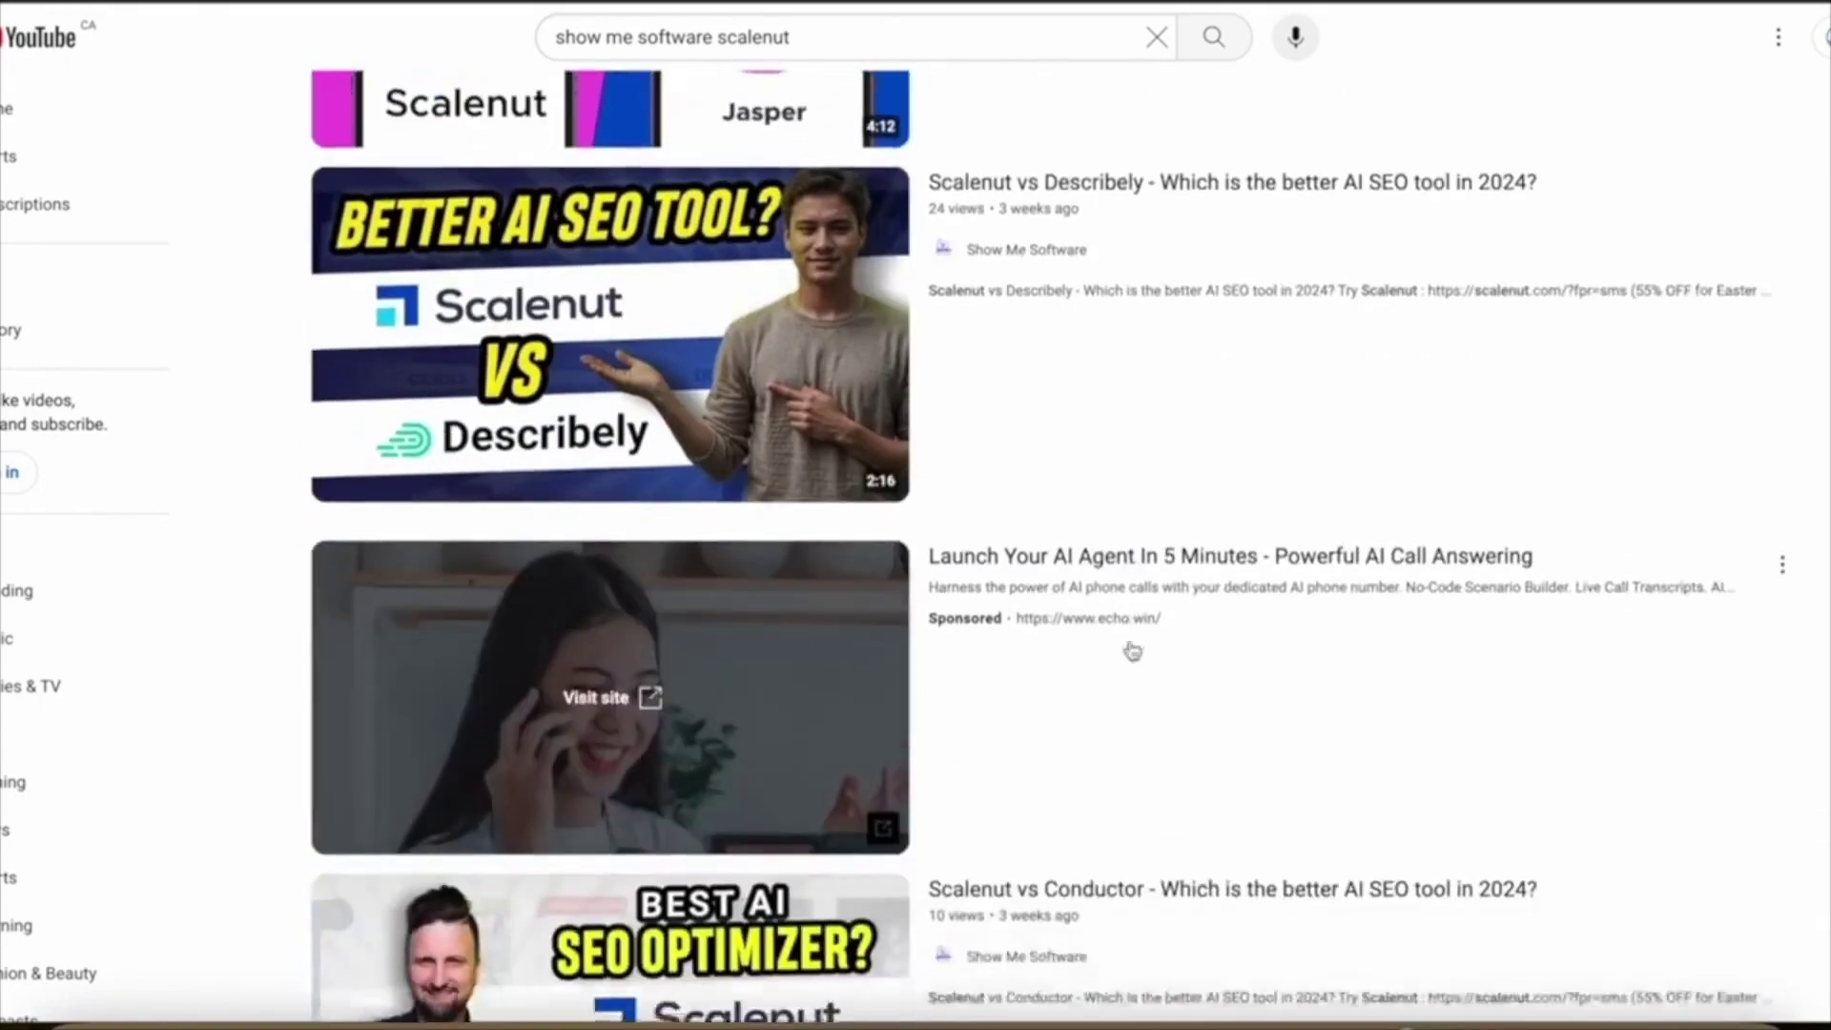
{"action": "scroll", "coordinate": [986, 416], "scroll_direction": "down", "scroll_amount": 3}
{"action": "scroll", "coordinate": [1075, 805], "scroll_direction": "down", "scroll_amount": 3}
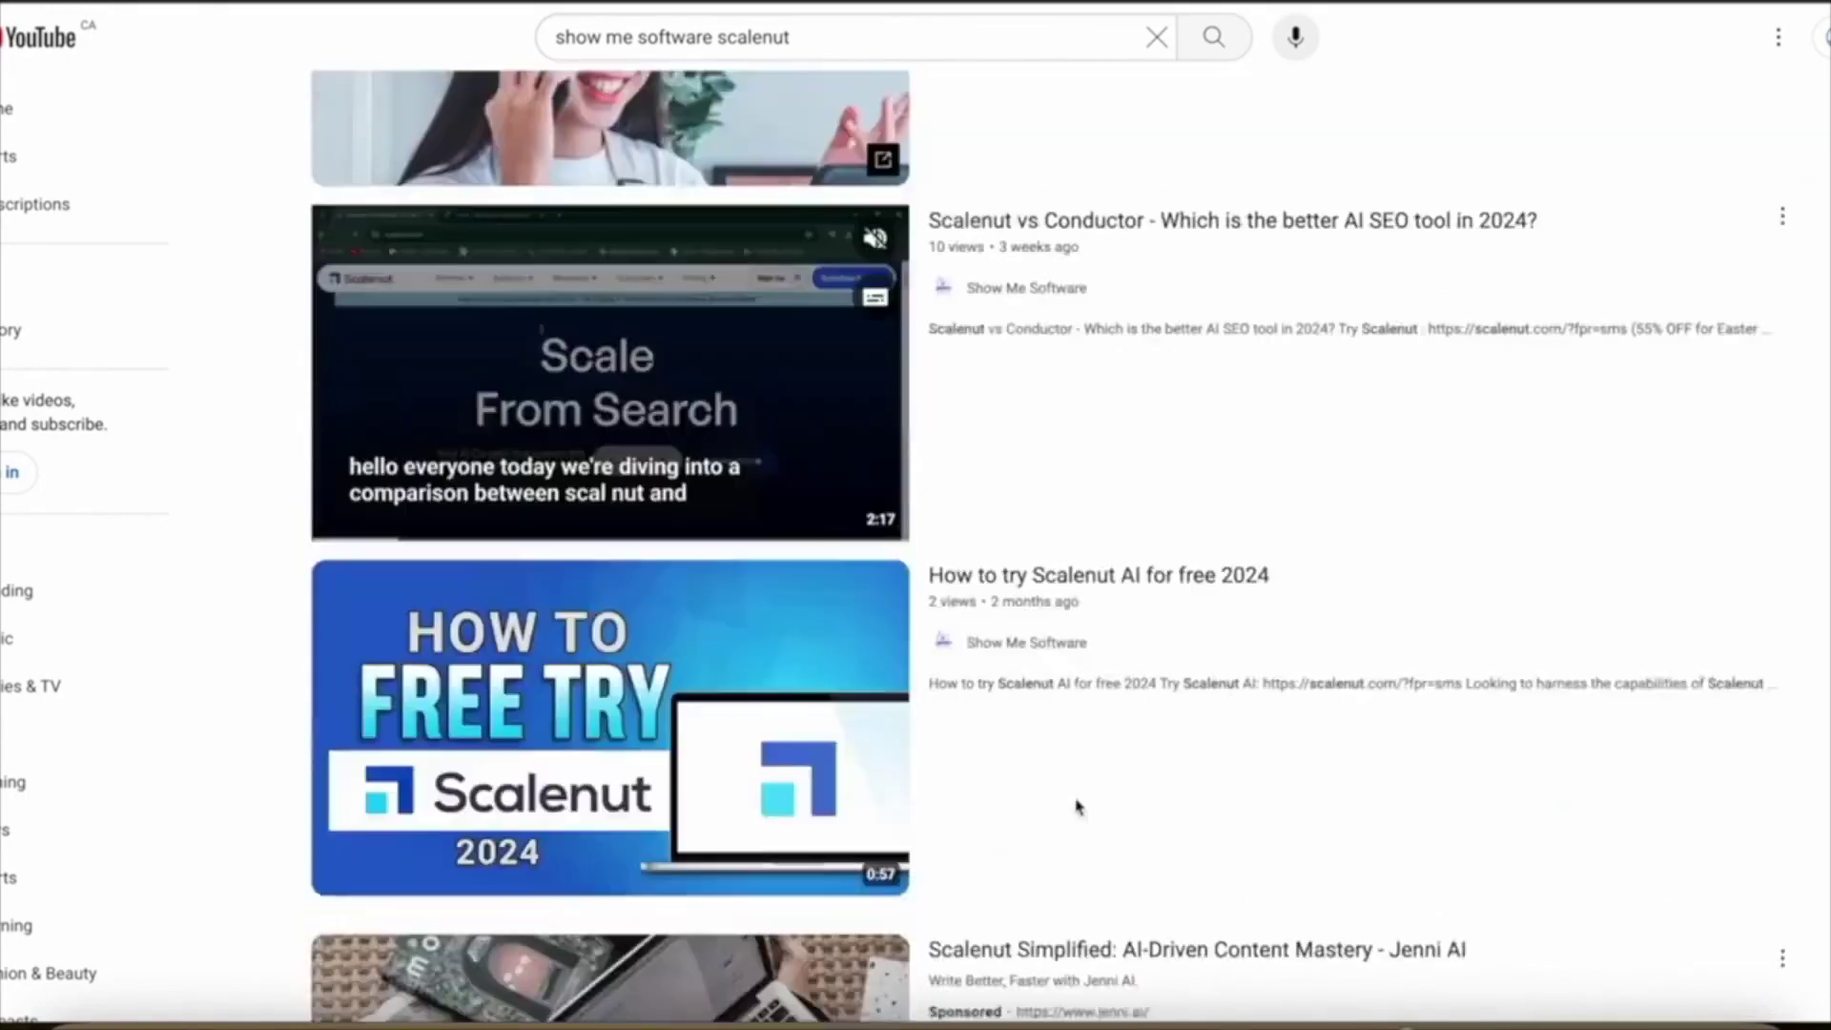
{"action": "scroll", "coordinate": [1077, 808], "scroll_direction": "up", "scroll_amount": 10}
{"action": "scroll", "coordinate": [1078, 809], "scroll_direction": "down", "scroll_amount": 1}
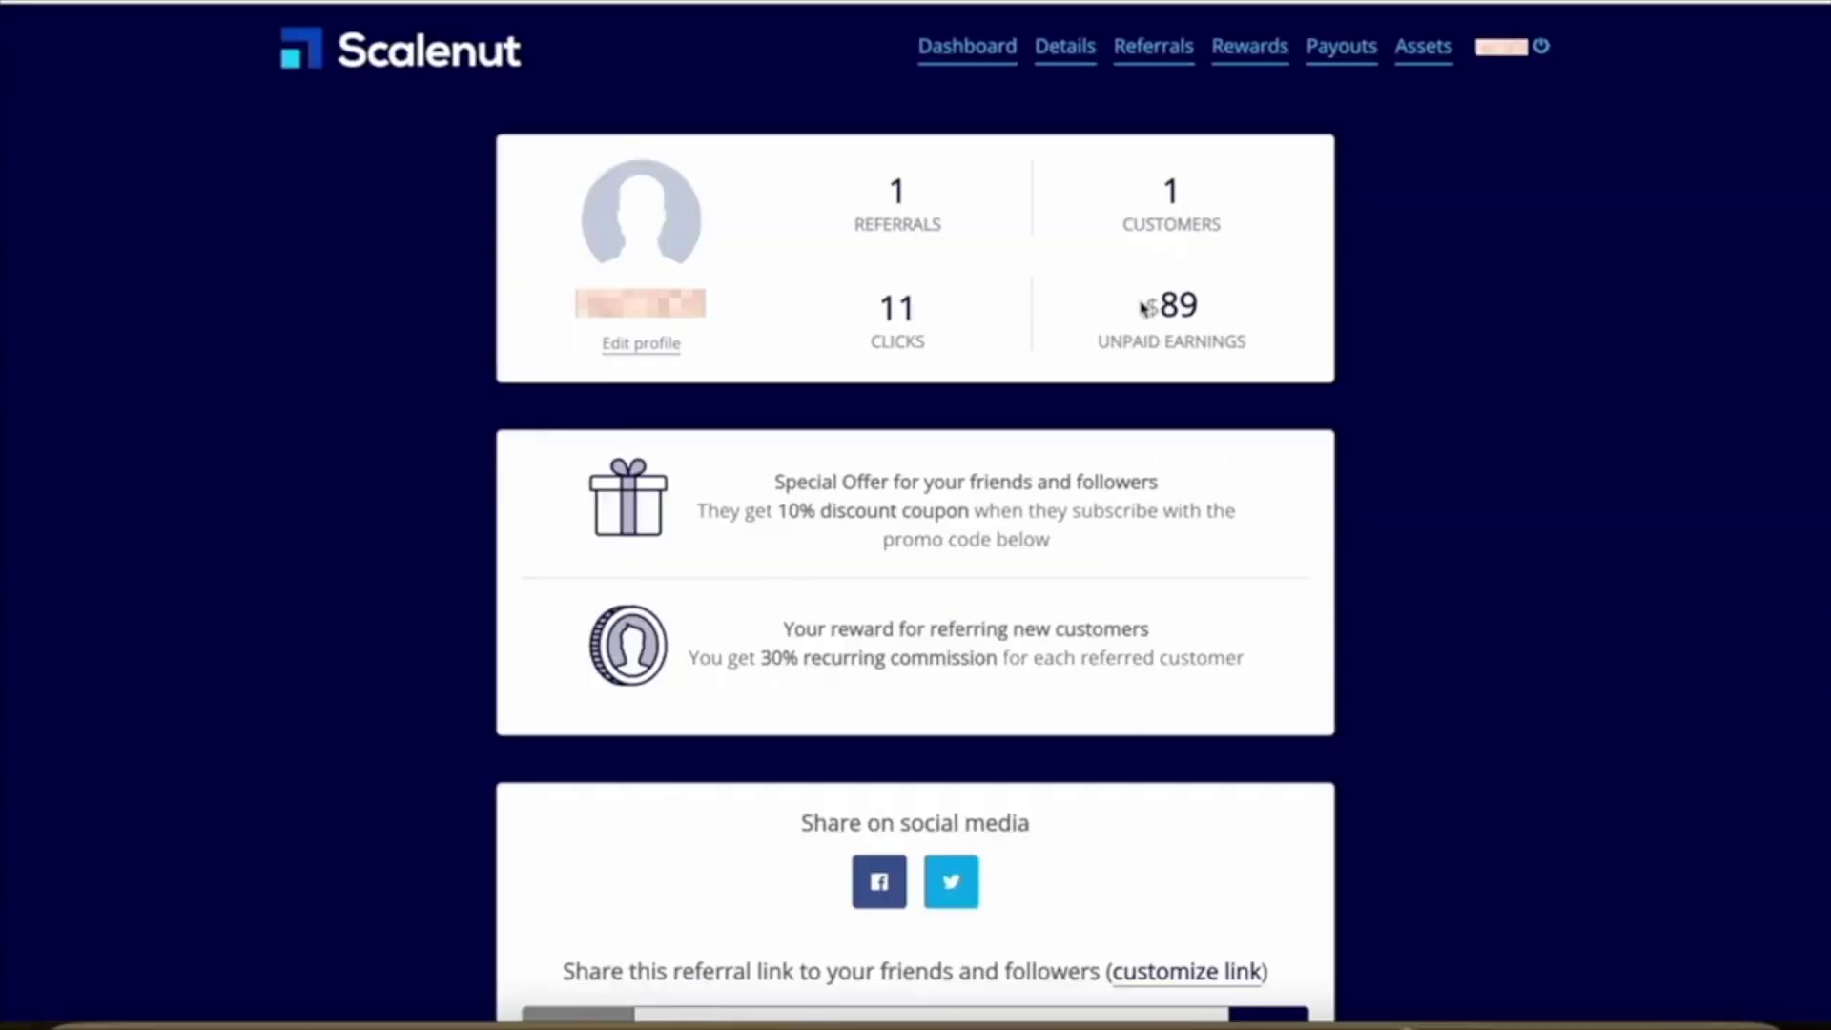
{"action": "left_click_drag", "start_coordinate": [1139, 305], "coordinate": [1224, 309]}
{"action": "left_click", "coordinate": [1473, 416]}
{"action": "double_click", "coordinate": [1195, 312]}
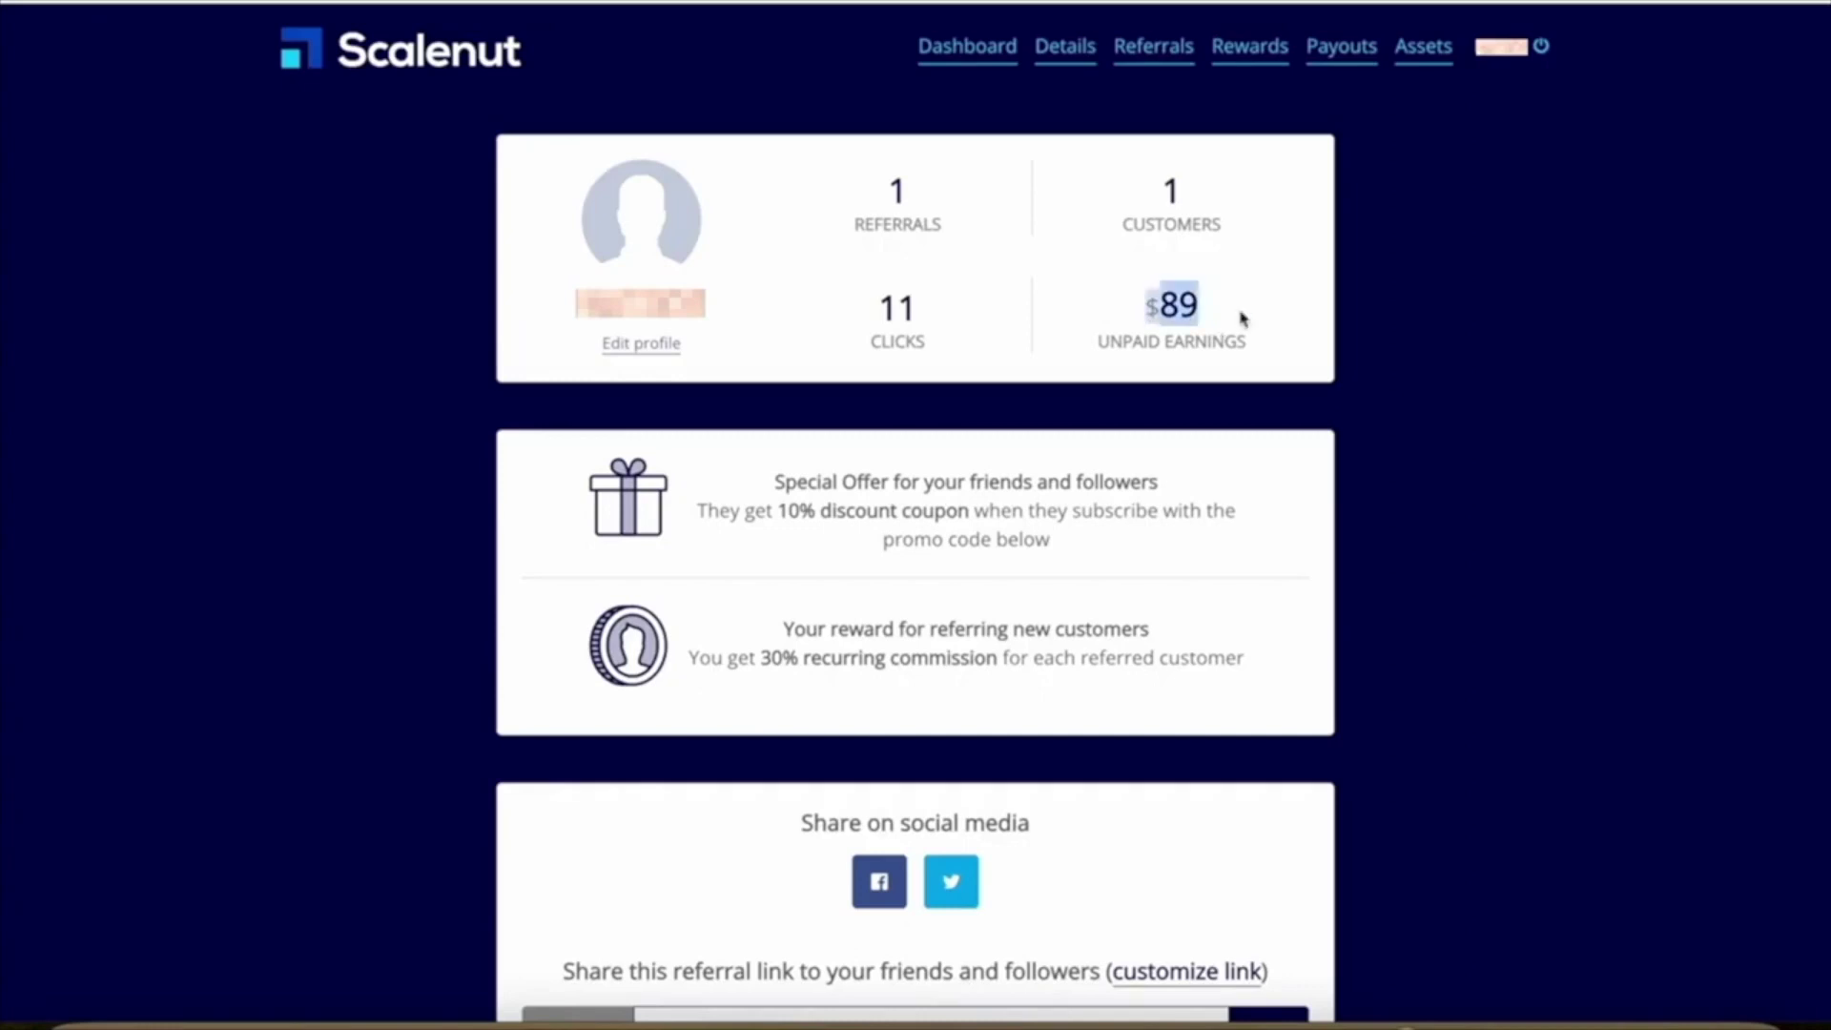
{"action": "left_click", "coordinate": [1407, 355]}
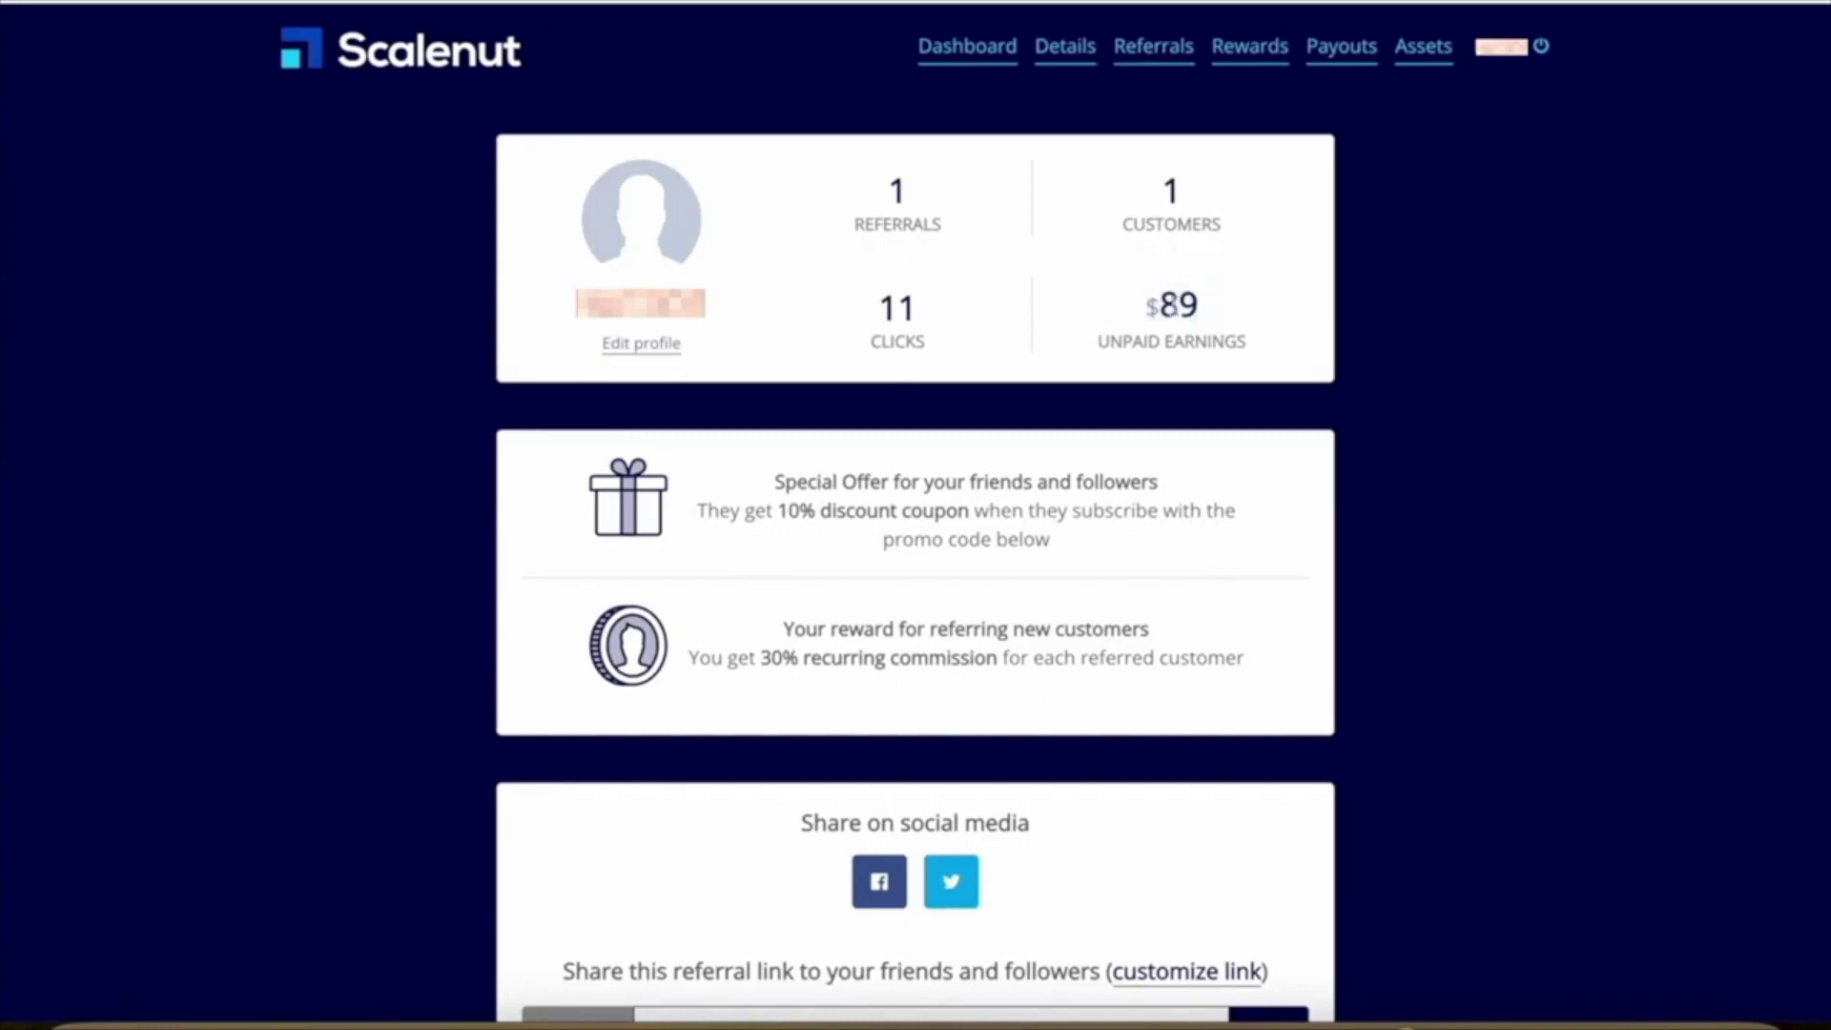
{"action": "left_click_drag", "start_coordinate": [1147, 303], "coordinate": [1231, 307]}
{"action": "left_click", "coordinate": [1539, 428]}
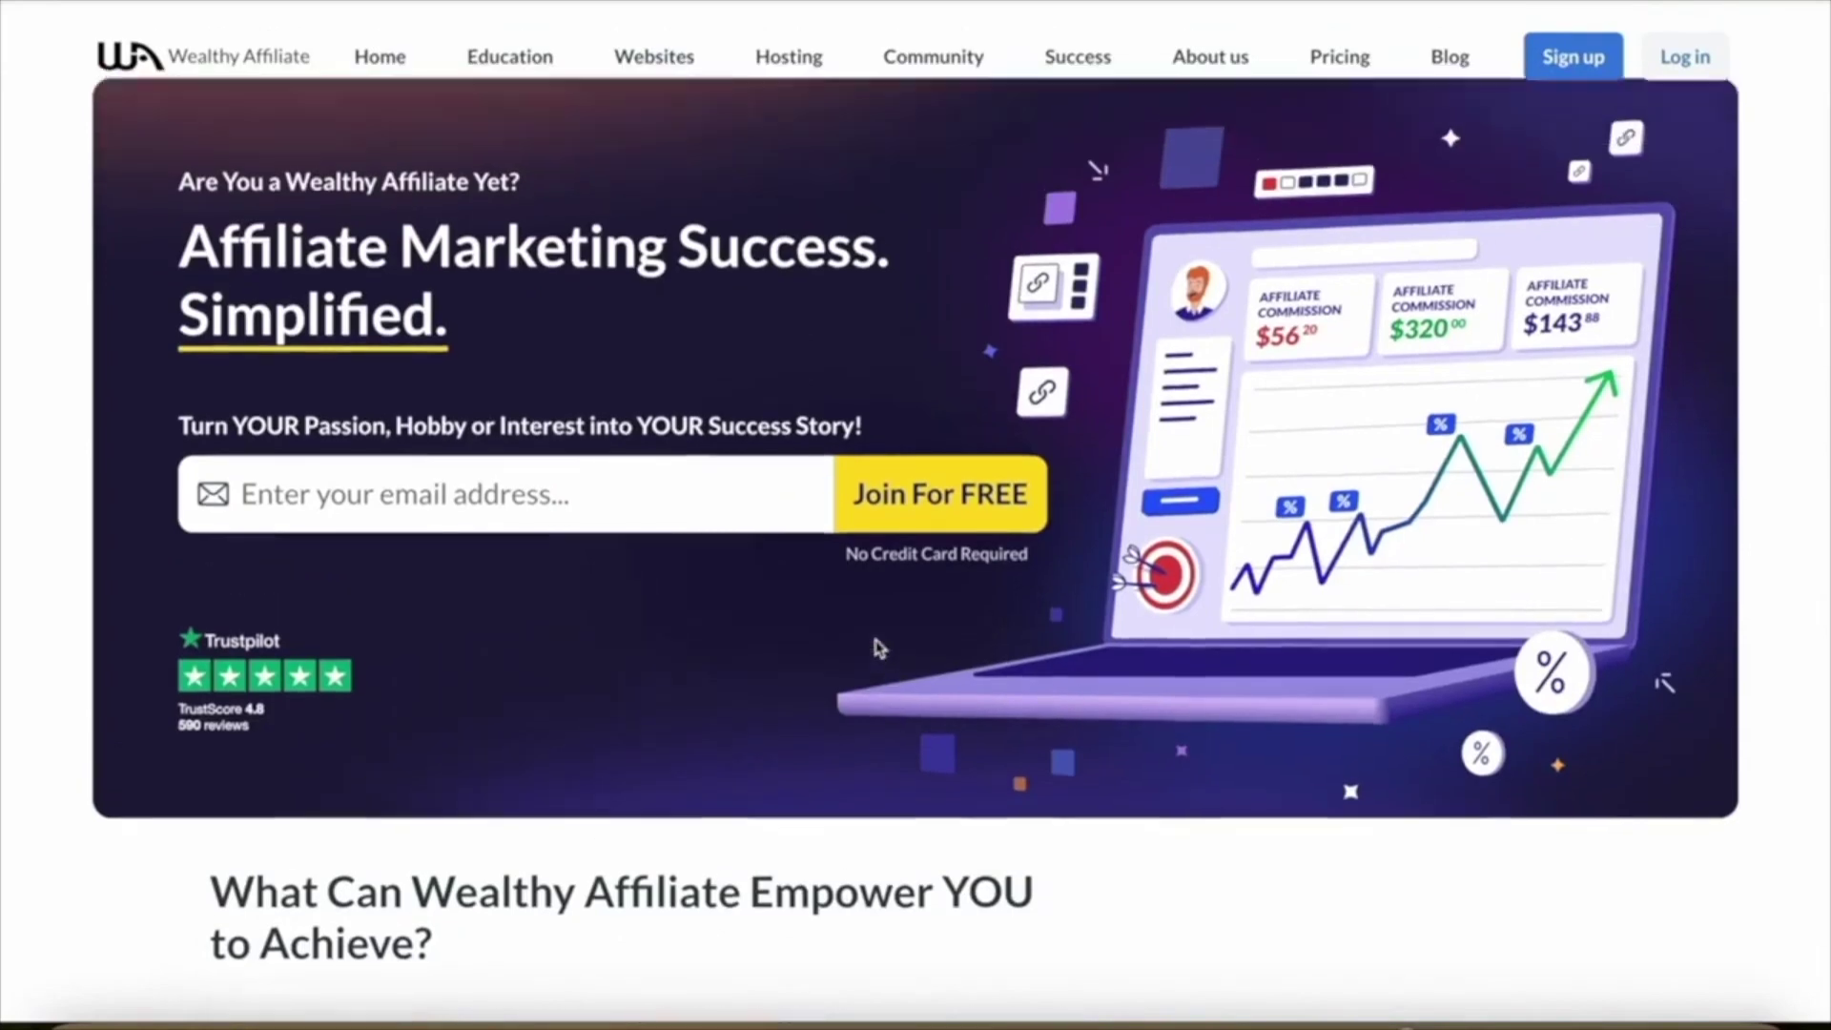
{"action": "scroll", "coordinate": [876, 647], "scroll_direction": "down", "scroll_amount": 3}
{"action": "scroll", "coordinate": [876, 645], "scroll_direction": "down", "scroll_amount": 10}
{"action": "scroll", "coordinate": [875, 643], "scroll_direction": "down", "scroll_amount": 5}
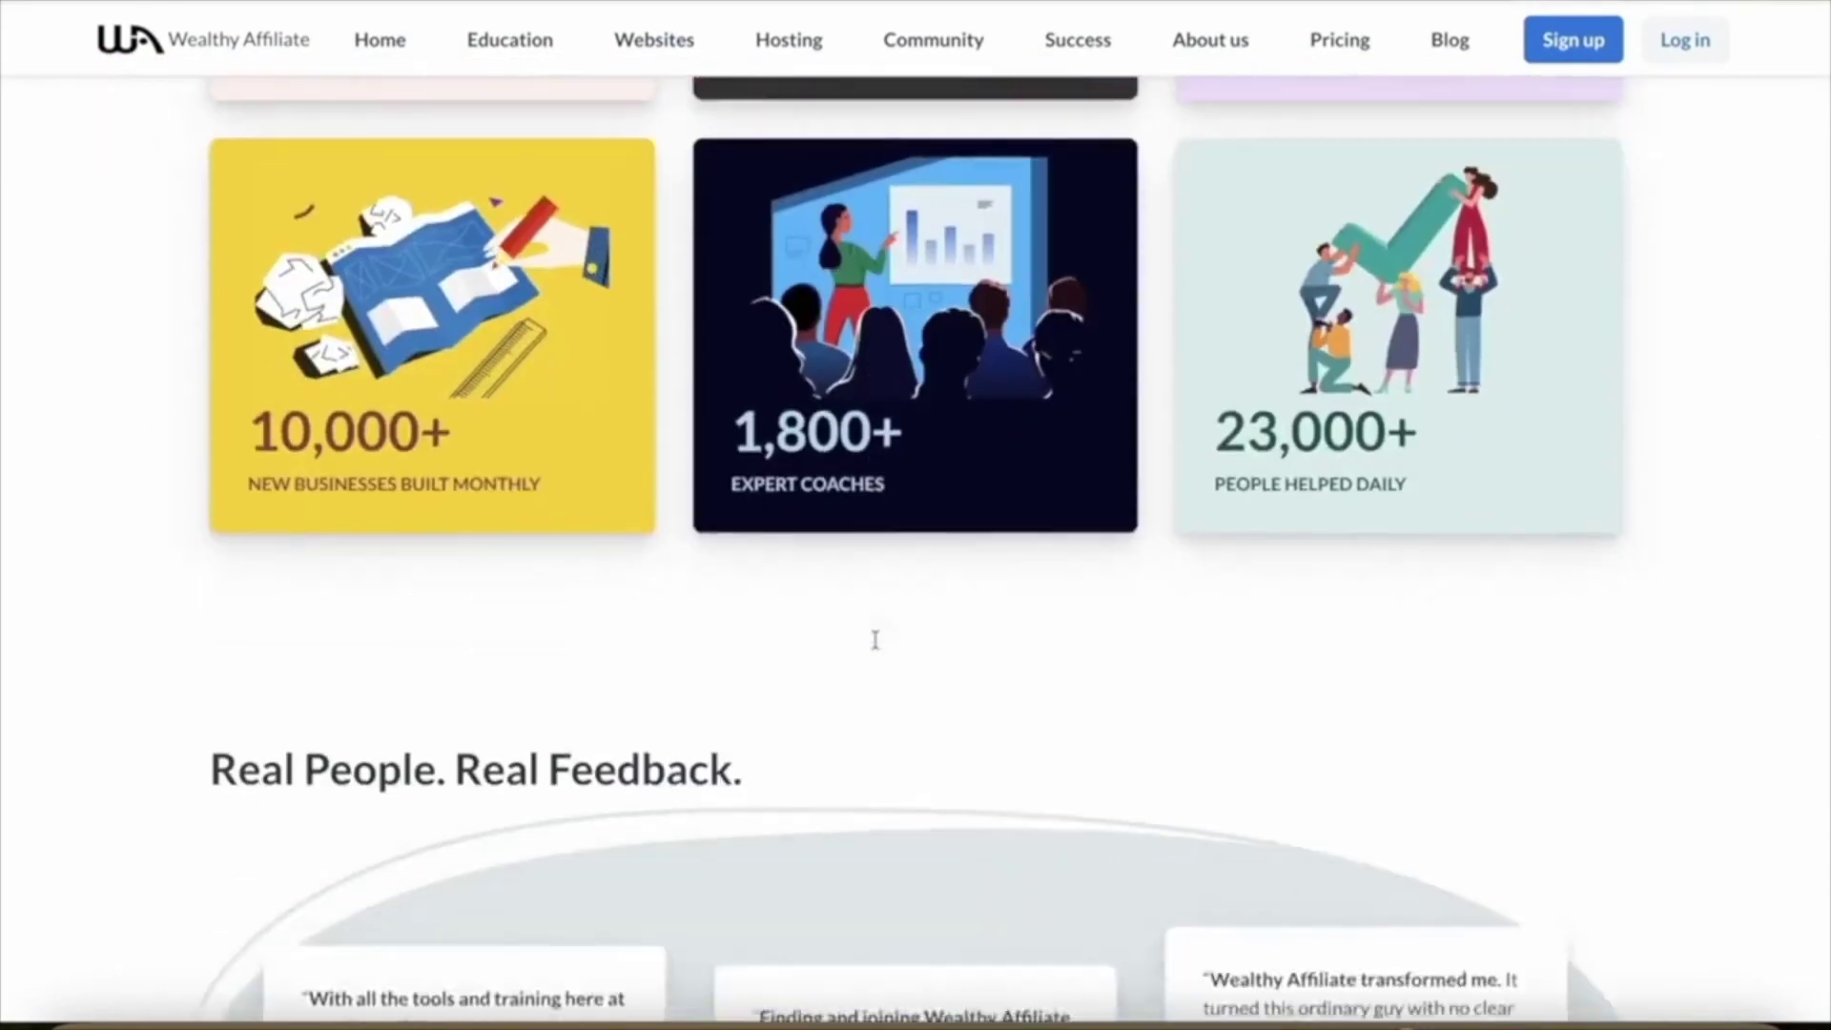
{"action": "scroll", "coordinate": [873, 642], "scroll_direction": "up", "scroll_amount": 3}
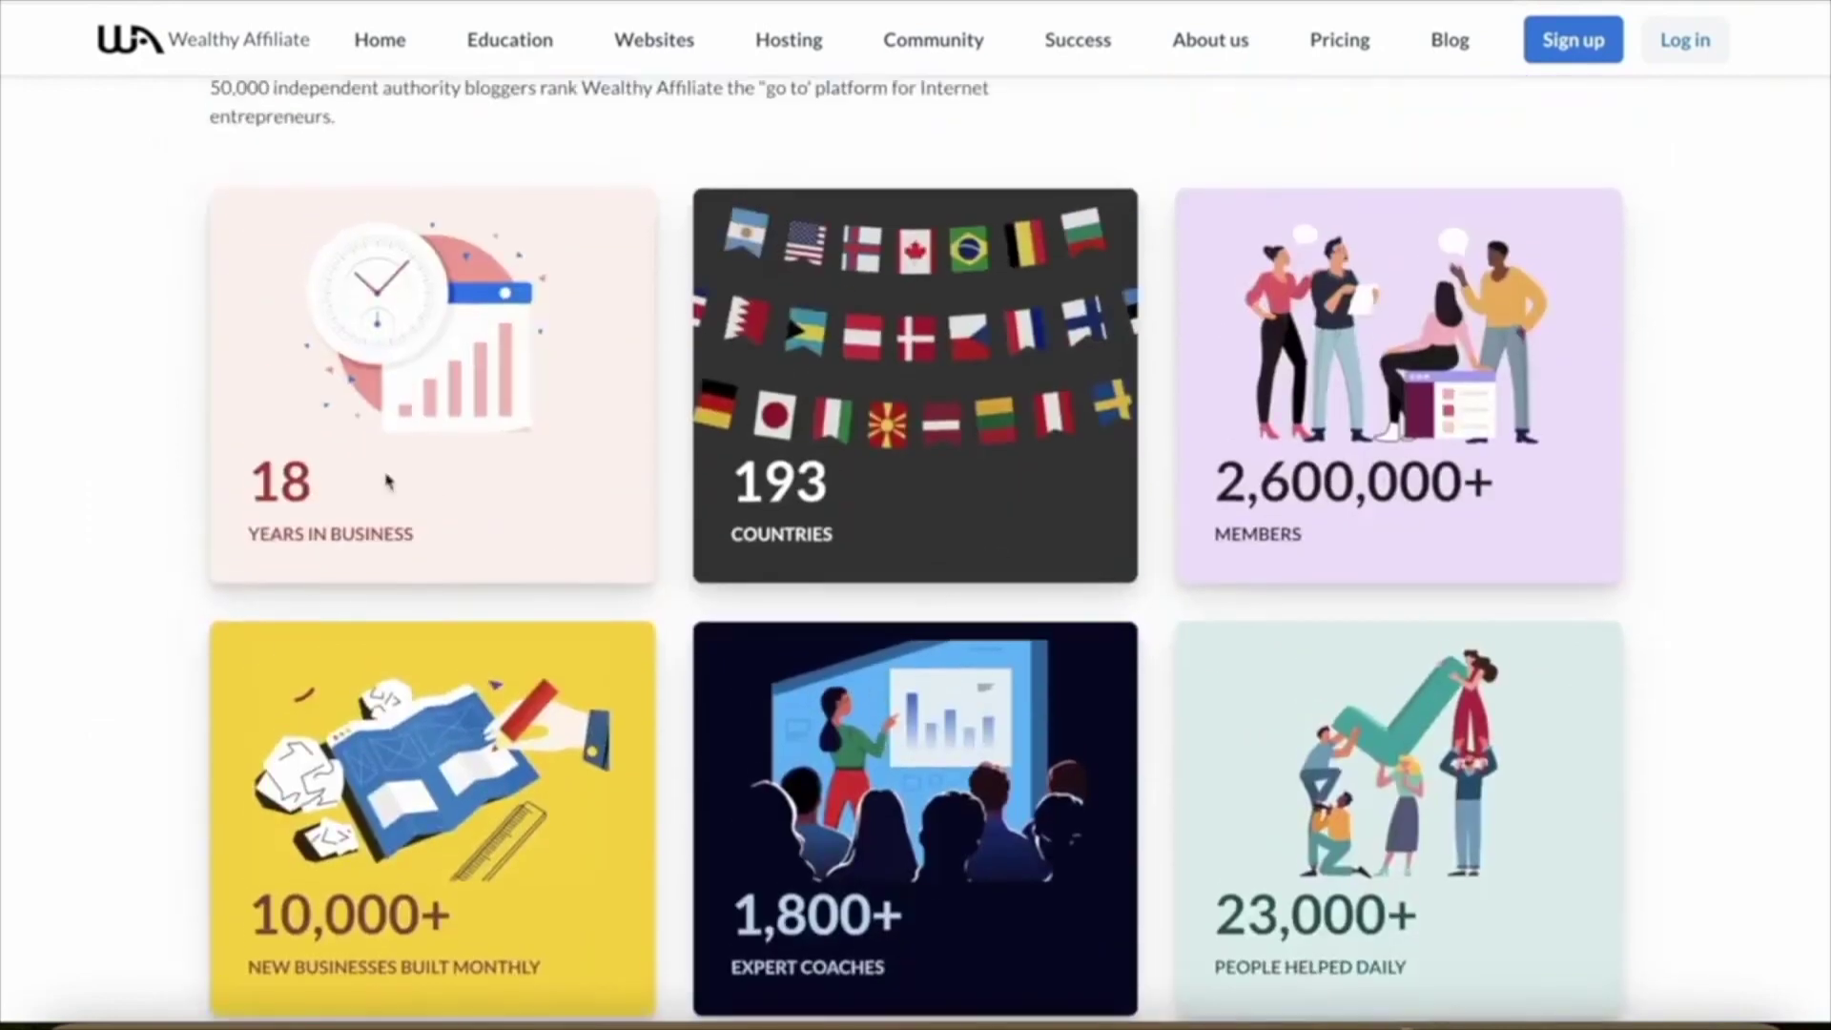
{"action": "left_click", "coordinate": [1045, 489]}
{"action": "left_click_drag", "start_coordinate": [1215, 501], "coordinate": [1513, 500]}
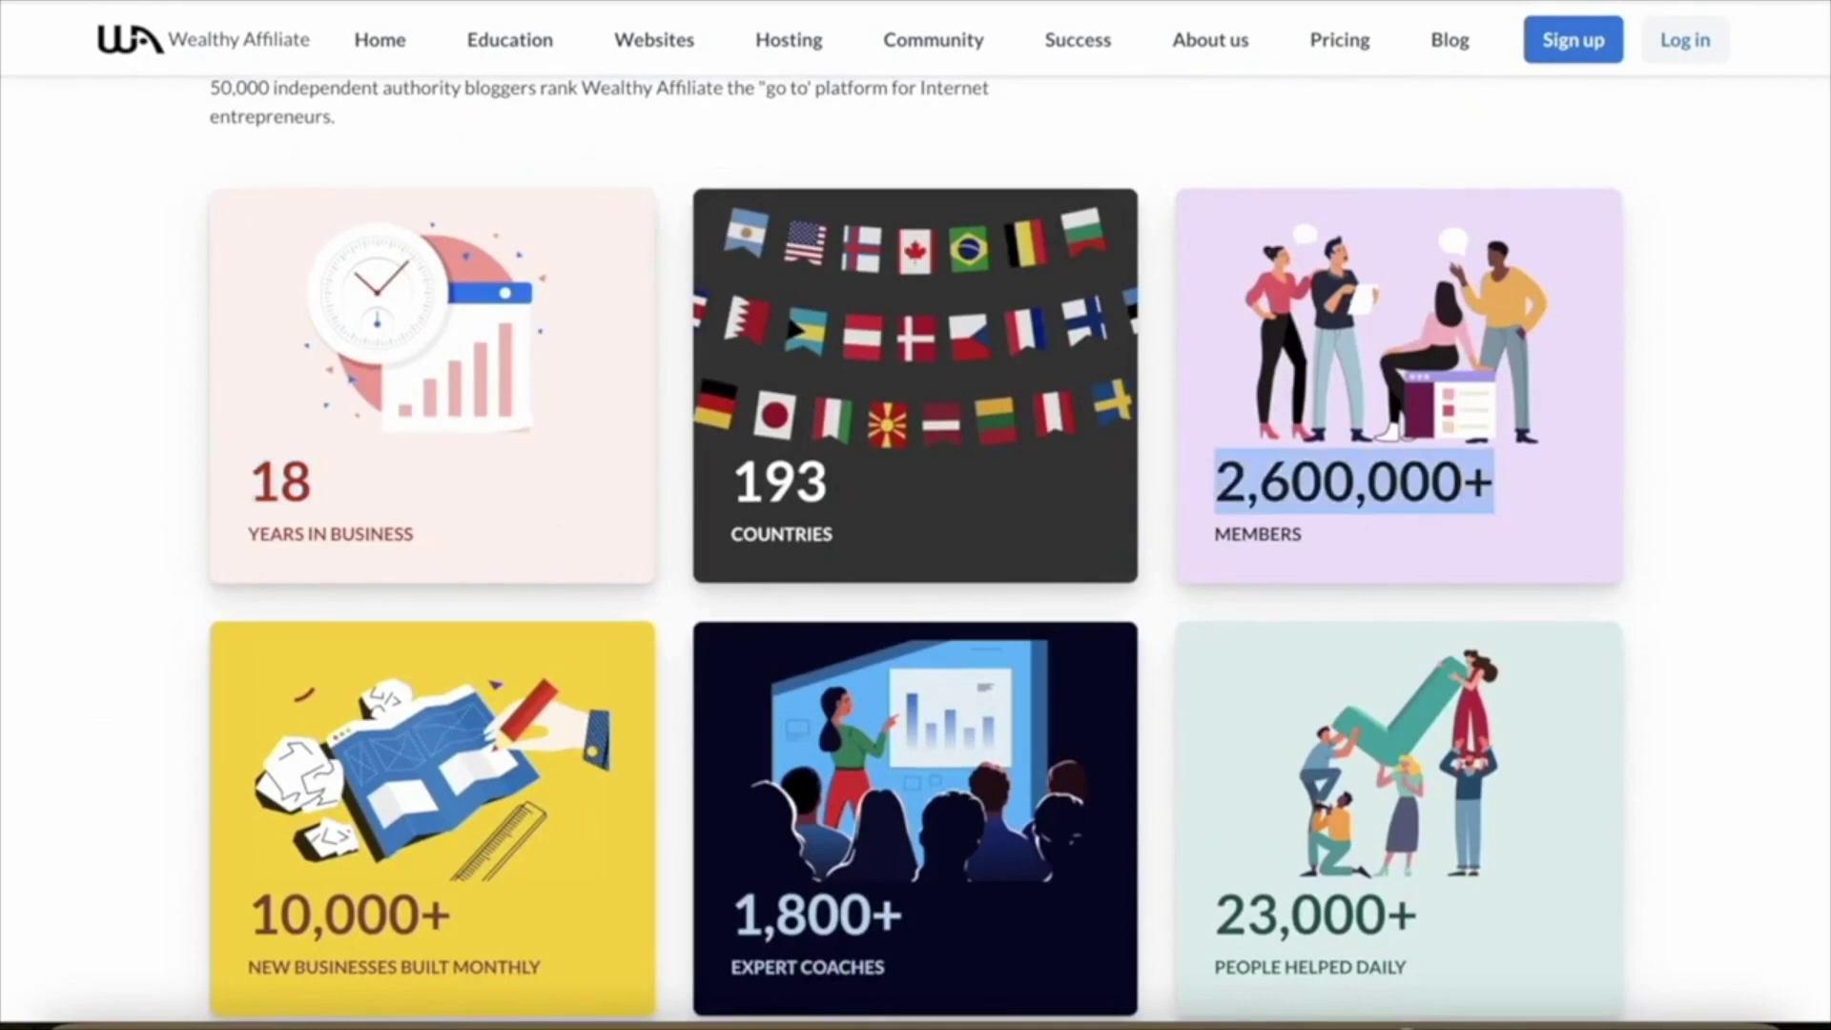
{"action": "scroll", "coordinate": [907, 443], "scroll_direction": "up", "scroll_amount": 10}
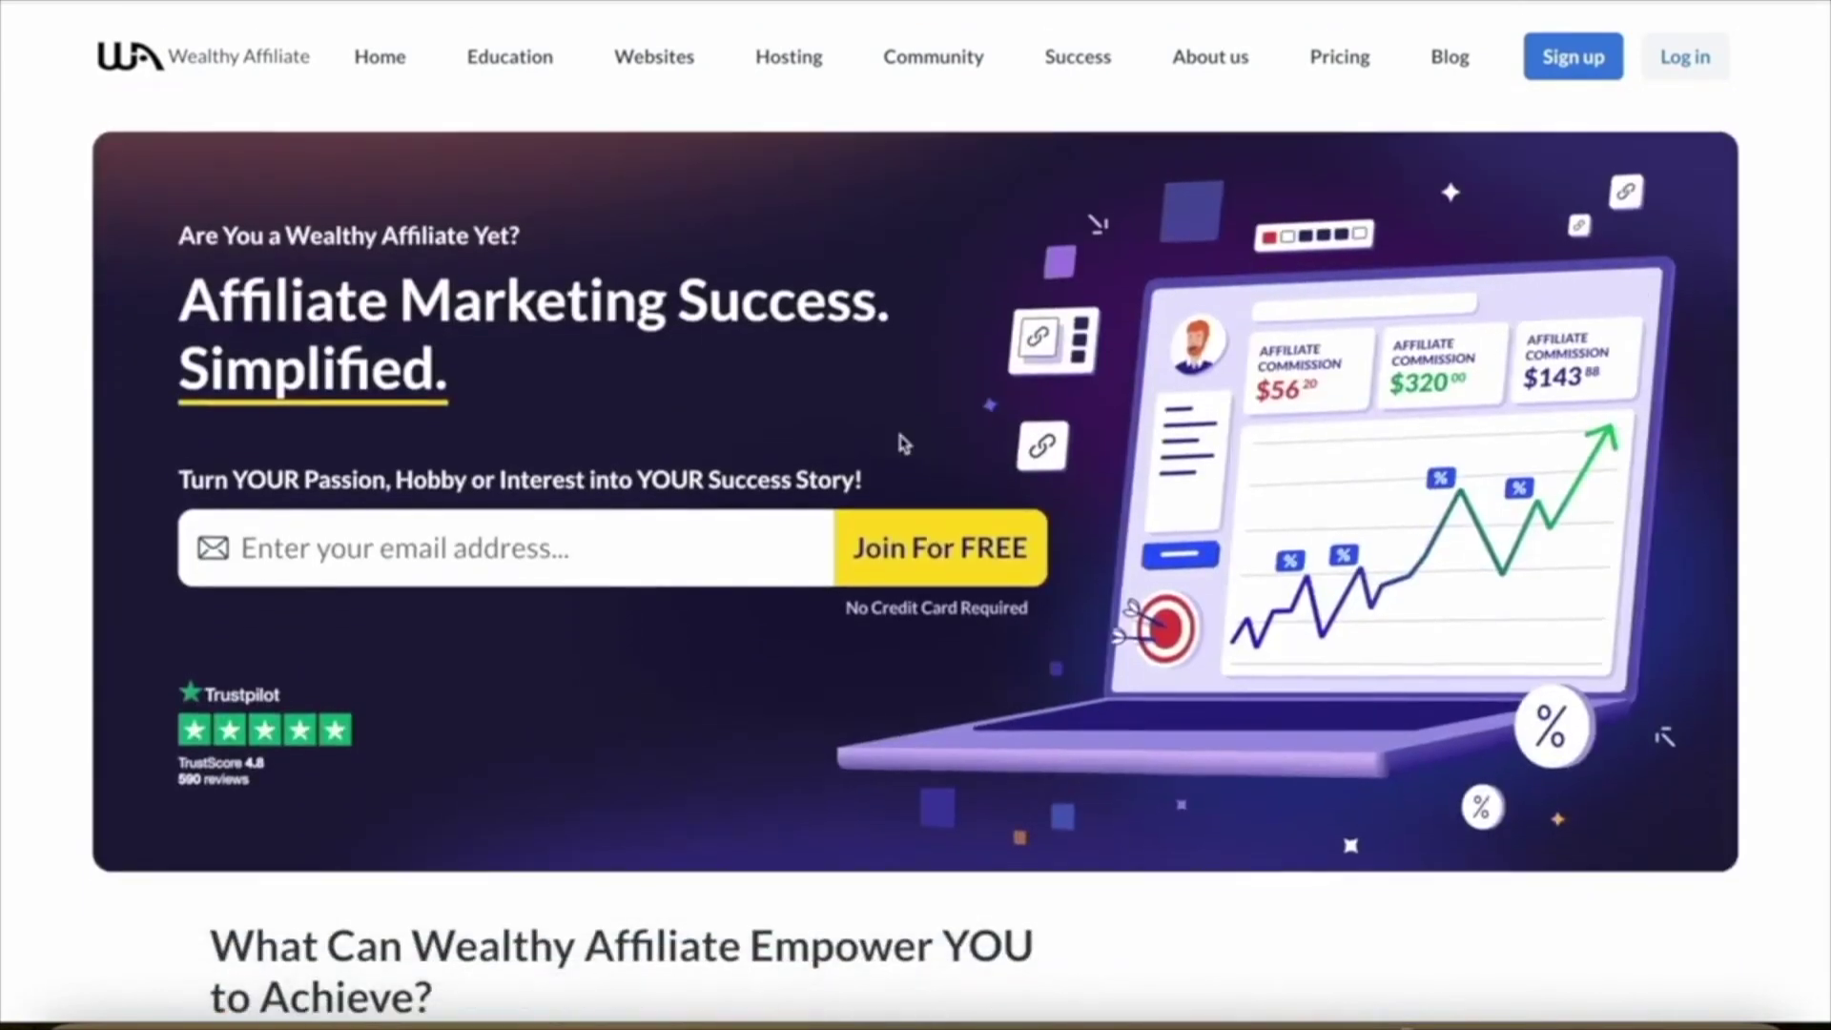
{"action": "scroll", "coordinate": [801, 630], "scroll_direction": "down", "scroll_amount": 1}
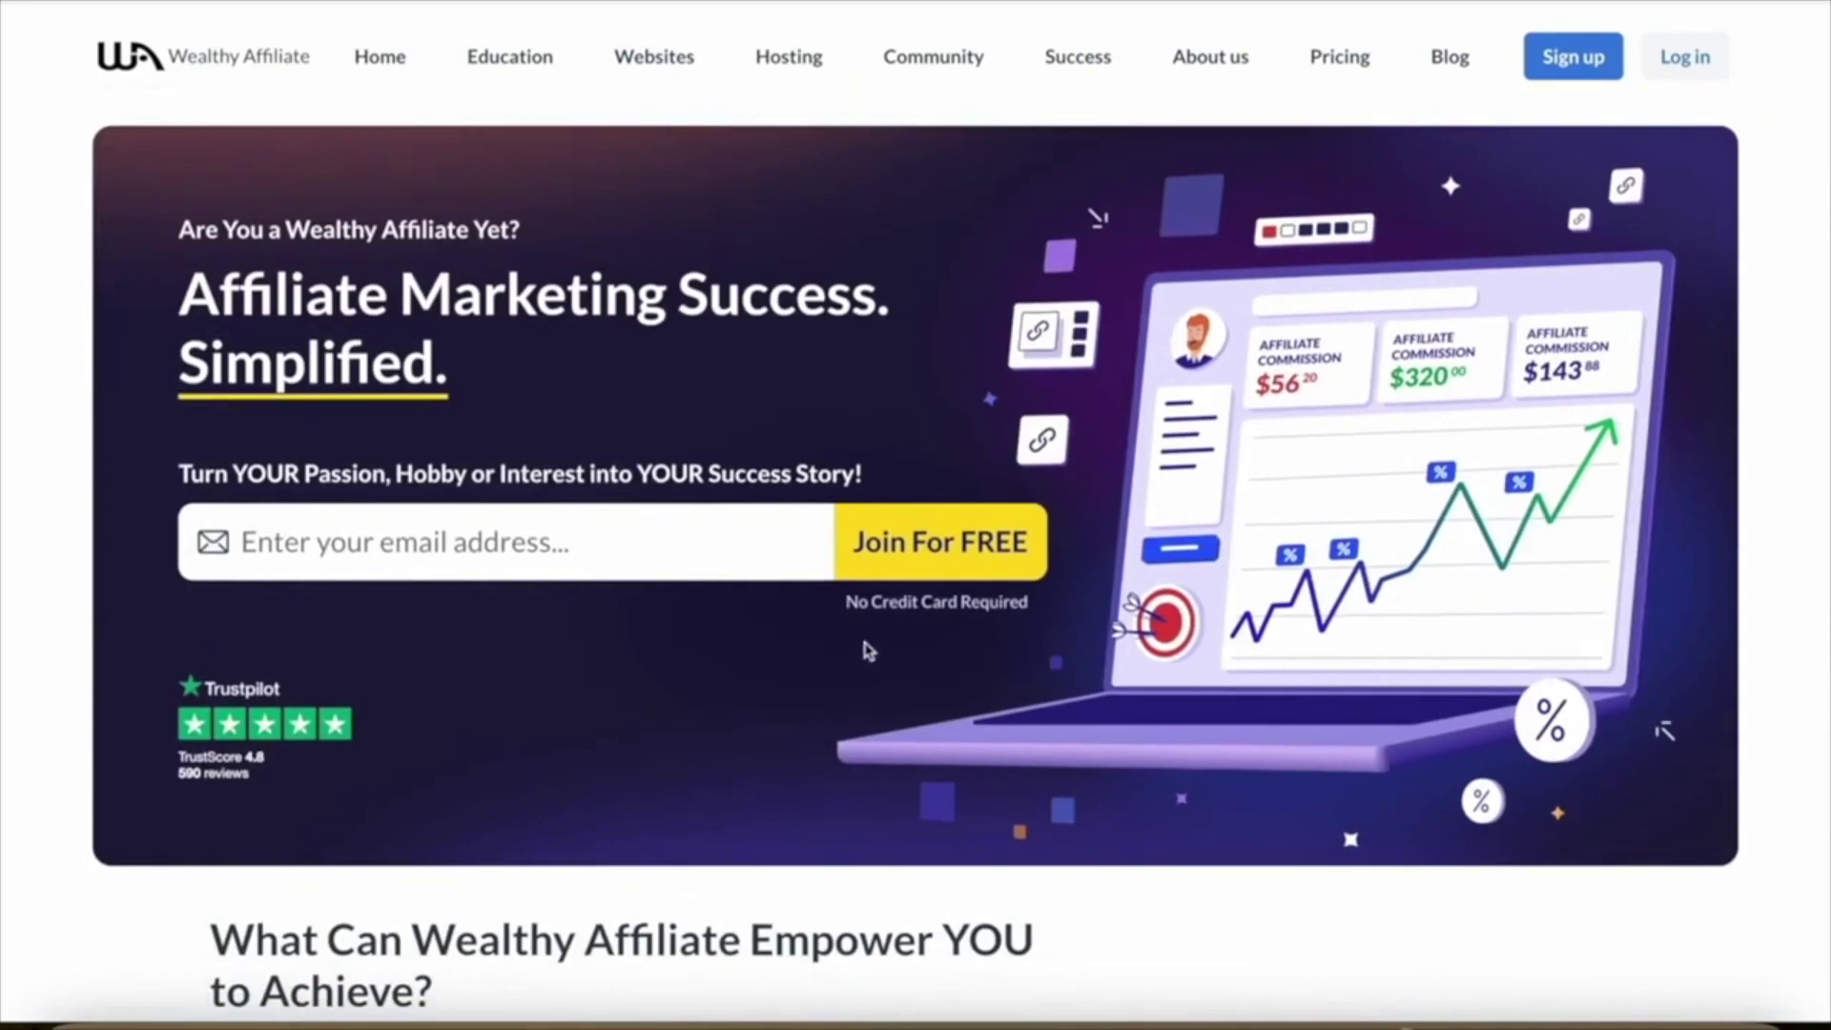
{"action": "left_click_drag", "start_coordinate": [842, 608], "coordinate": [1024, 607]}
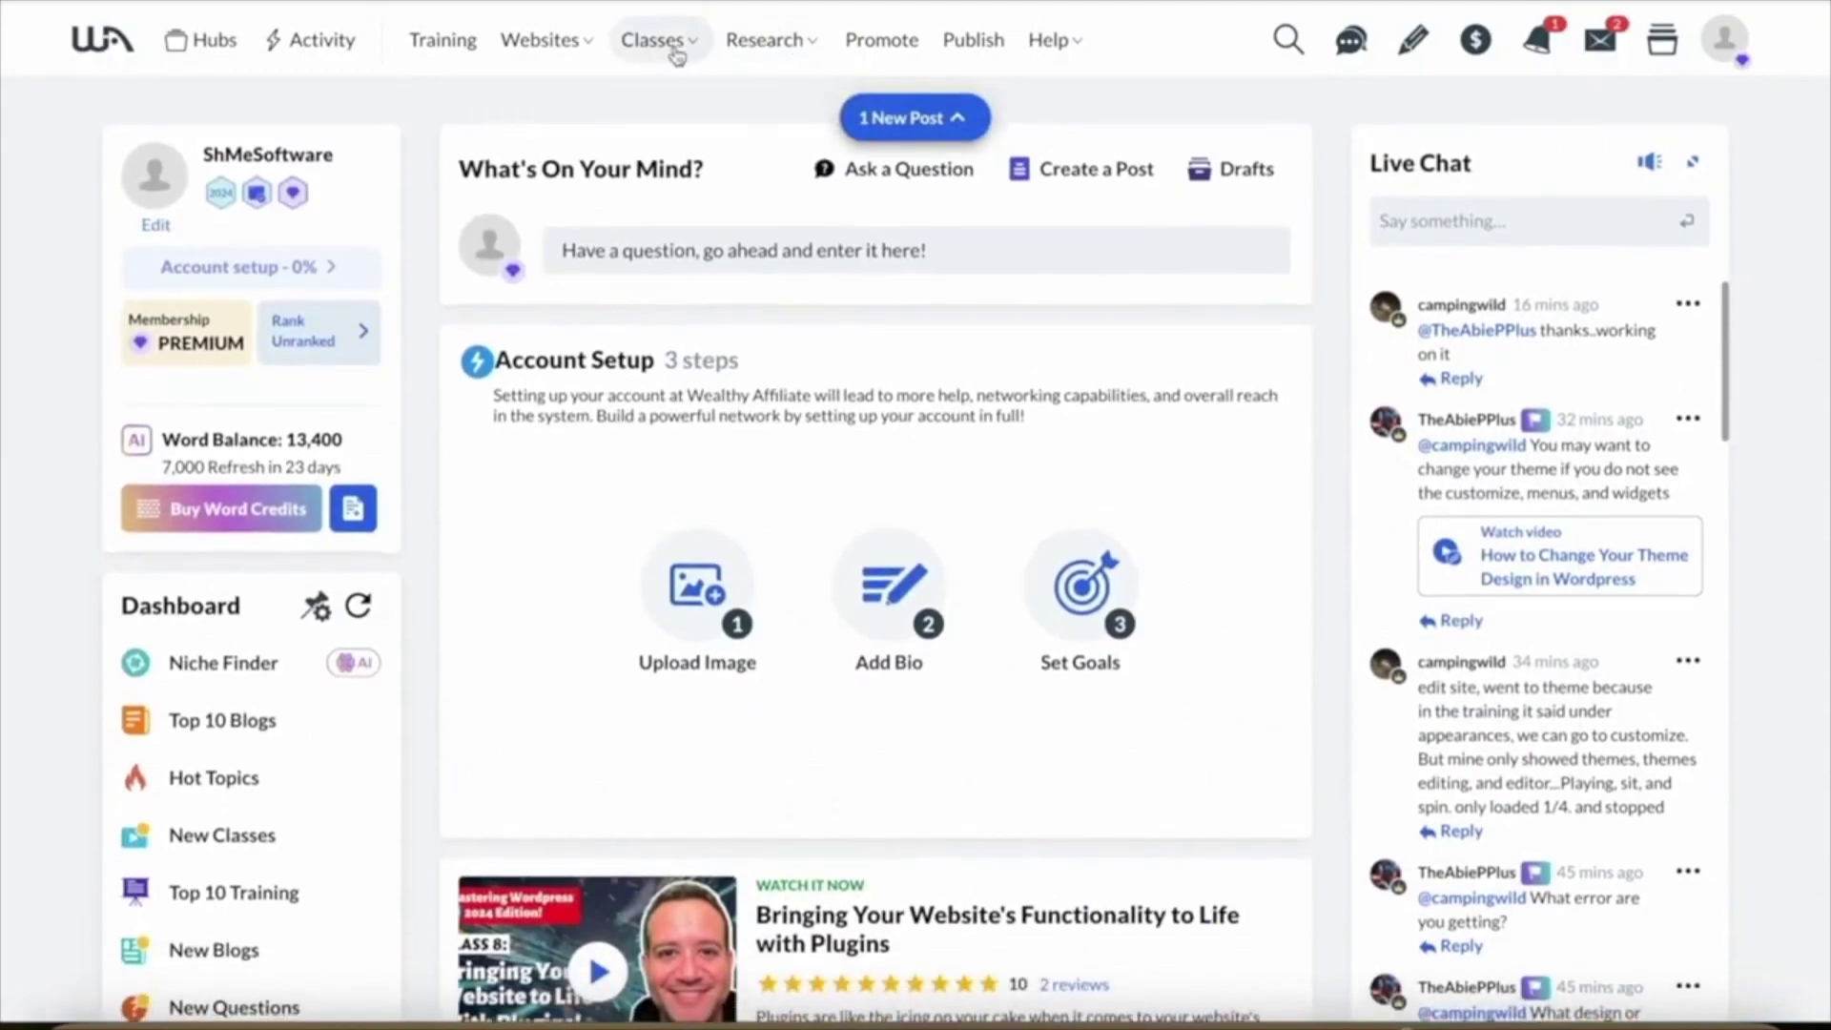
- Open the Classes menu to show the Expert Classes categories dropdown
{"action": "left_click", "coordinate": [676, 52]}
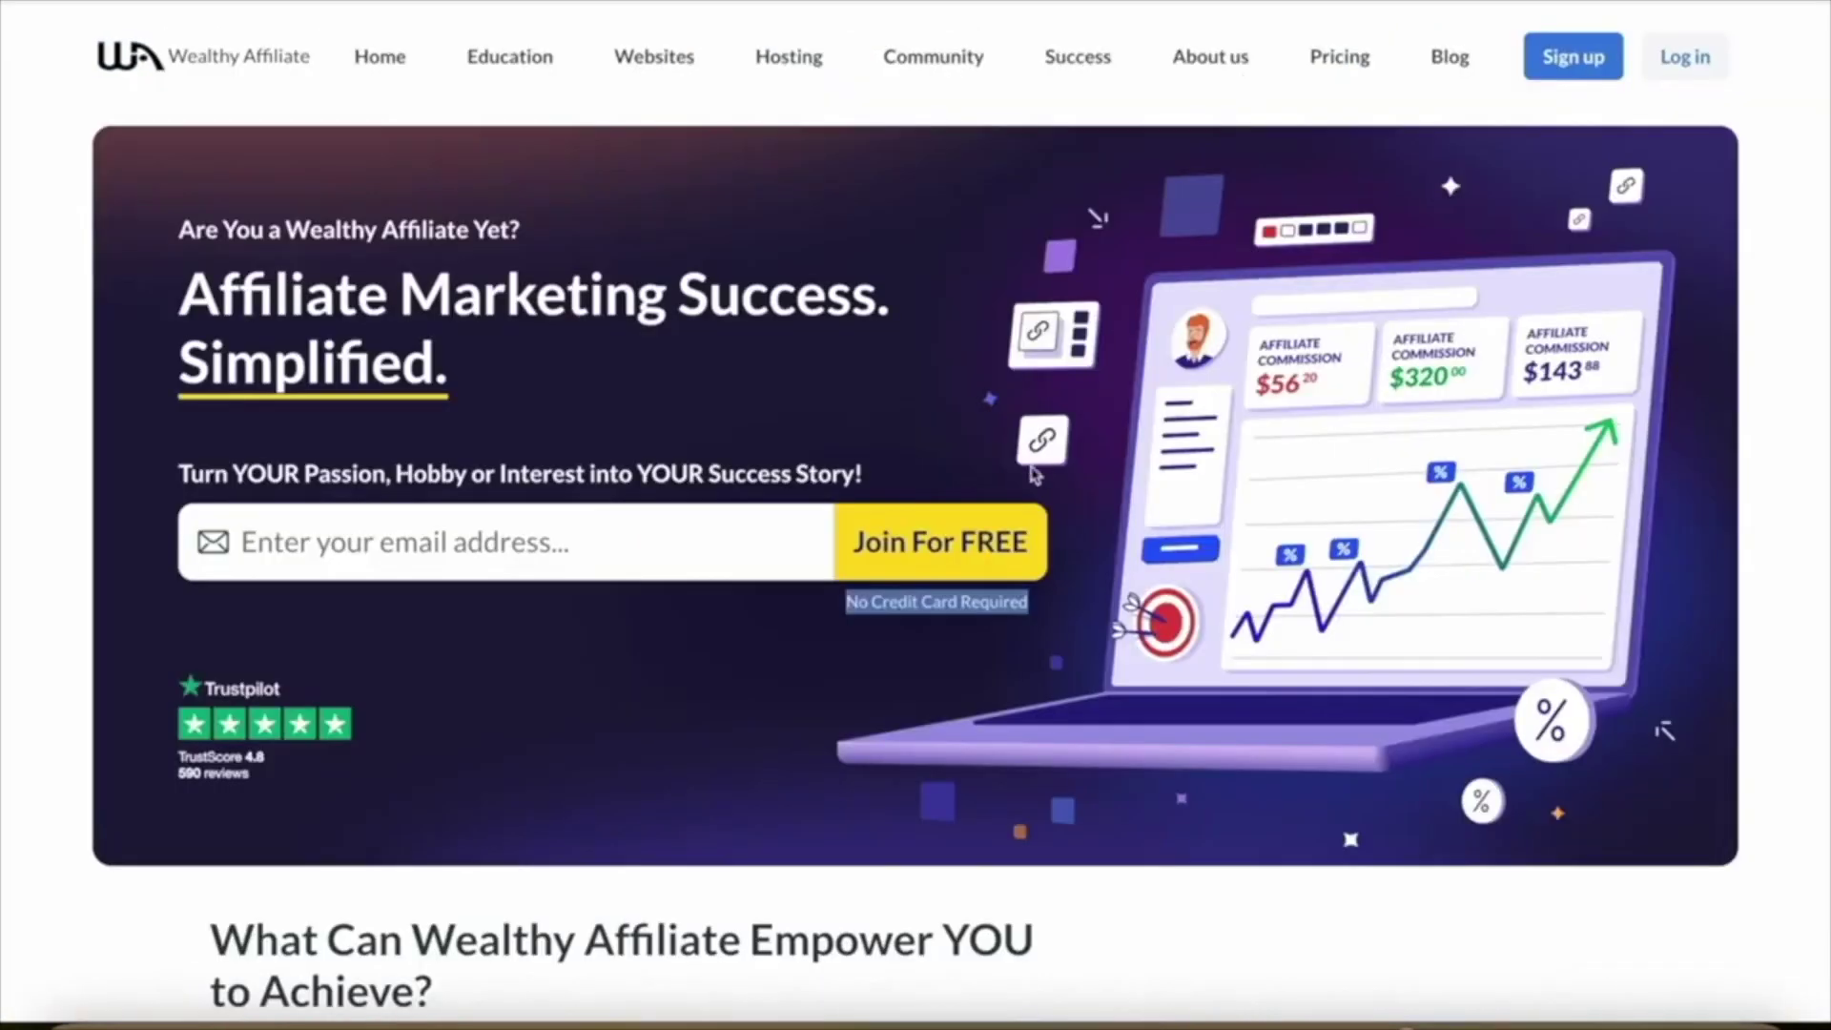
- Highlight the 'Affiliate Marketing Success. Simplified.' headline, then clear the highlight
{"action": "left_click_drag", "start_coordinate": [148, 283], "coordinate": [533, 372]}
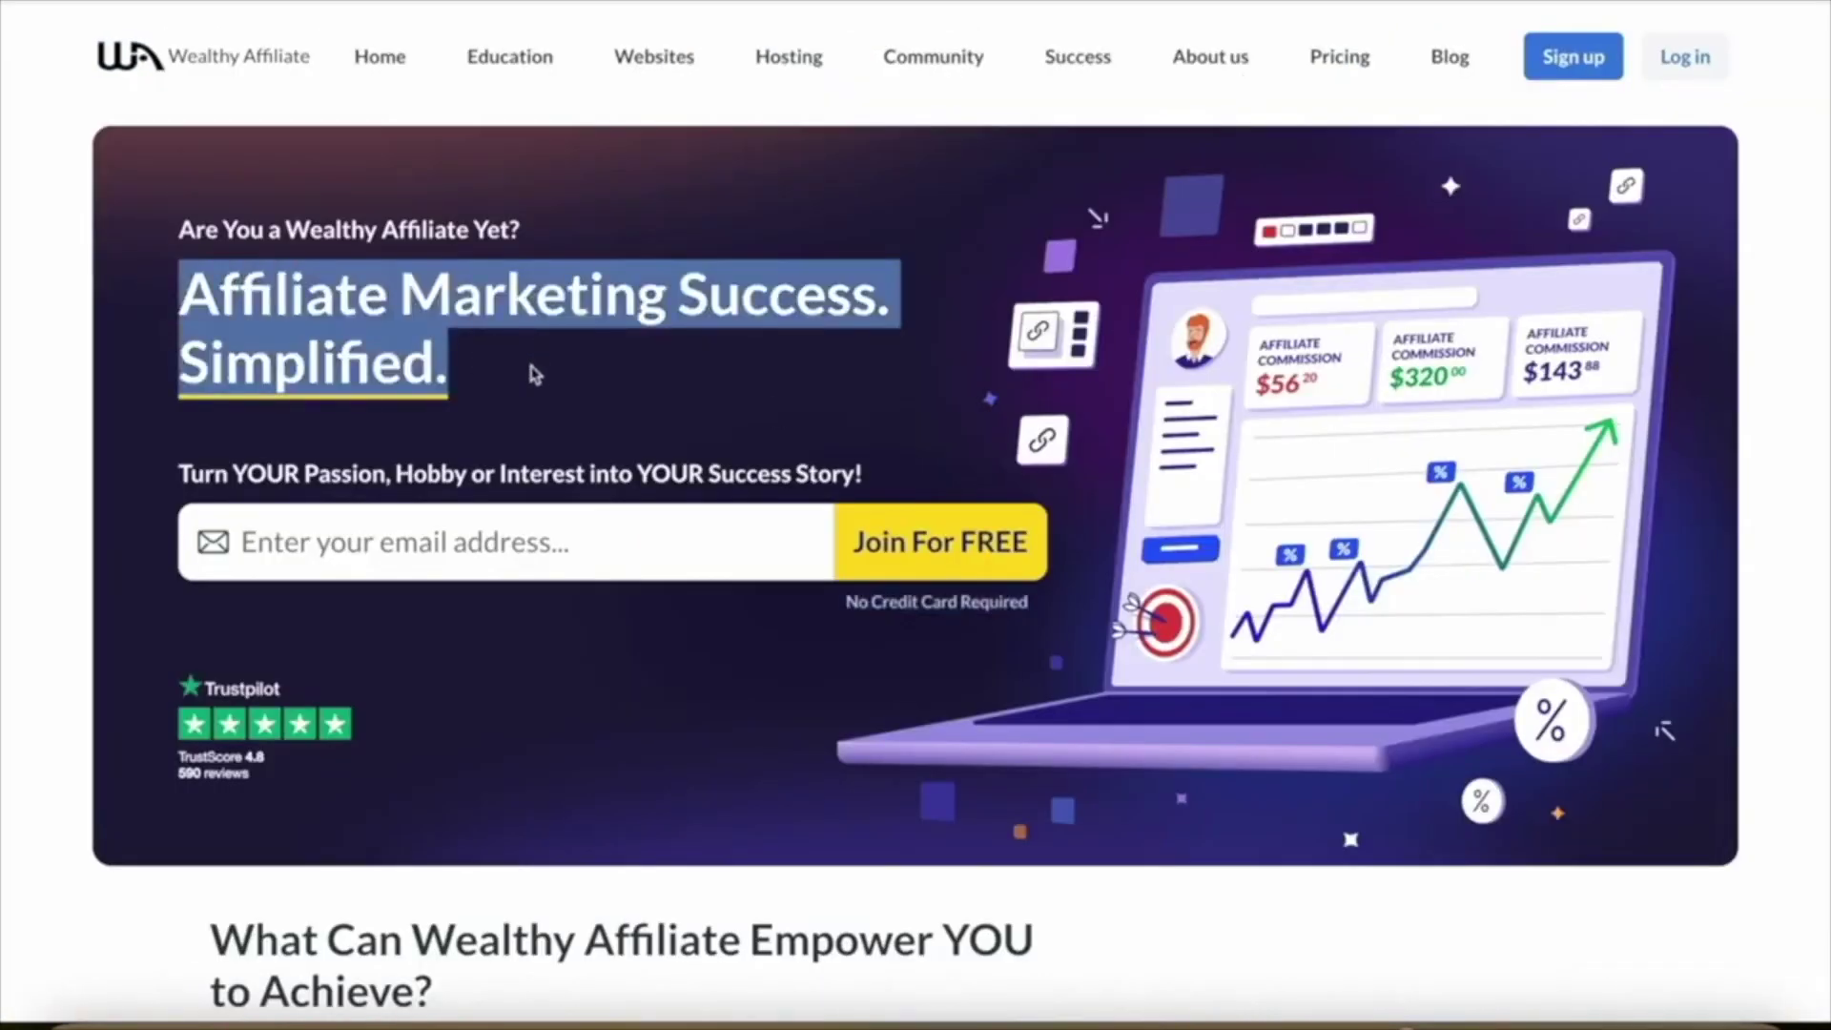
{"action": "left_click", "coordinate": [650, 724]}
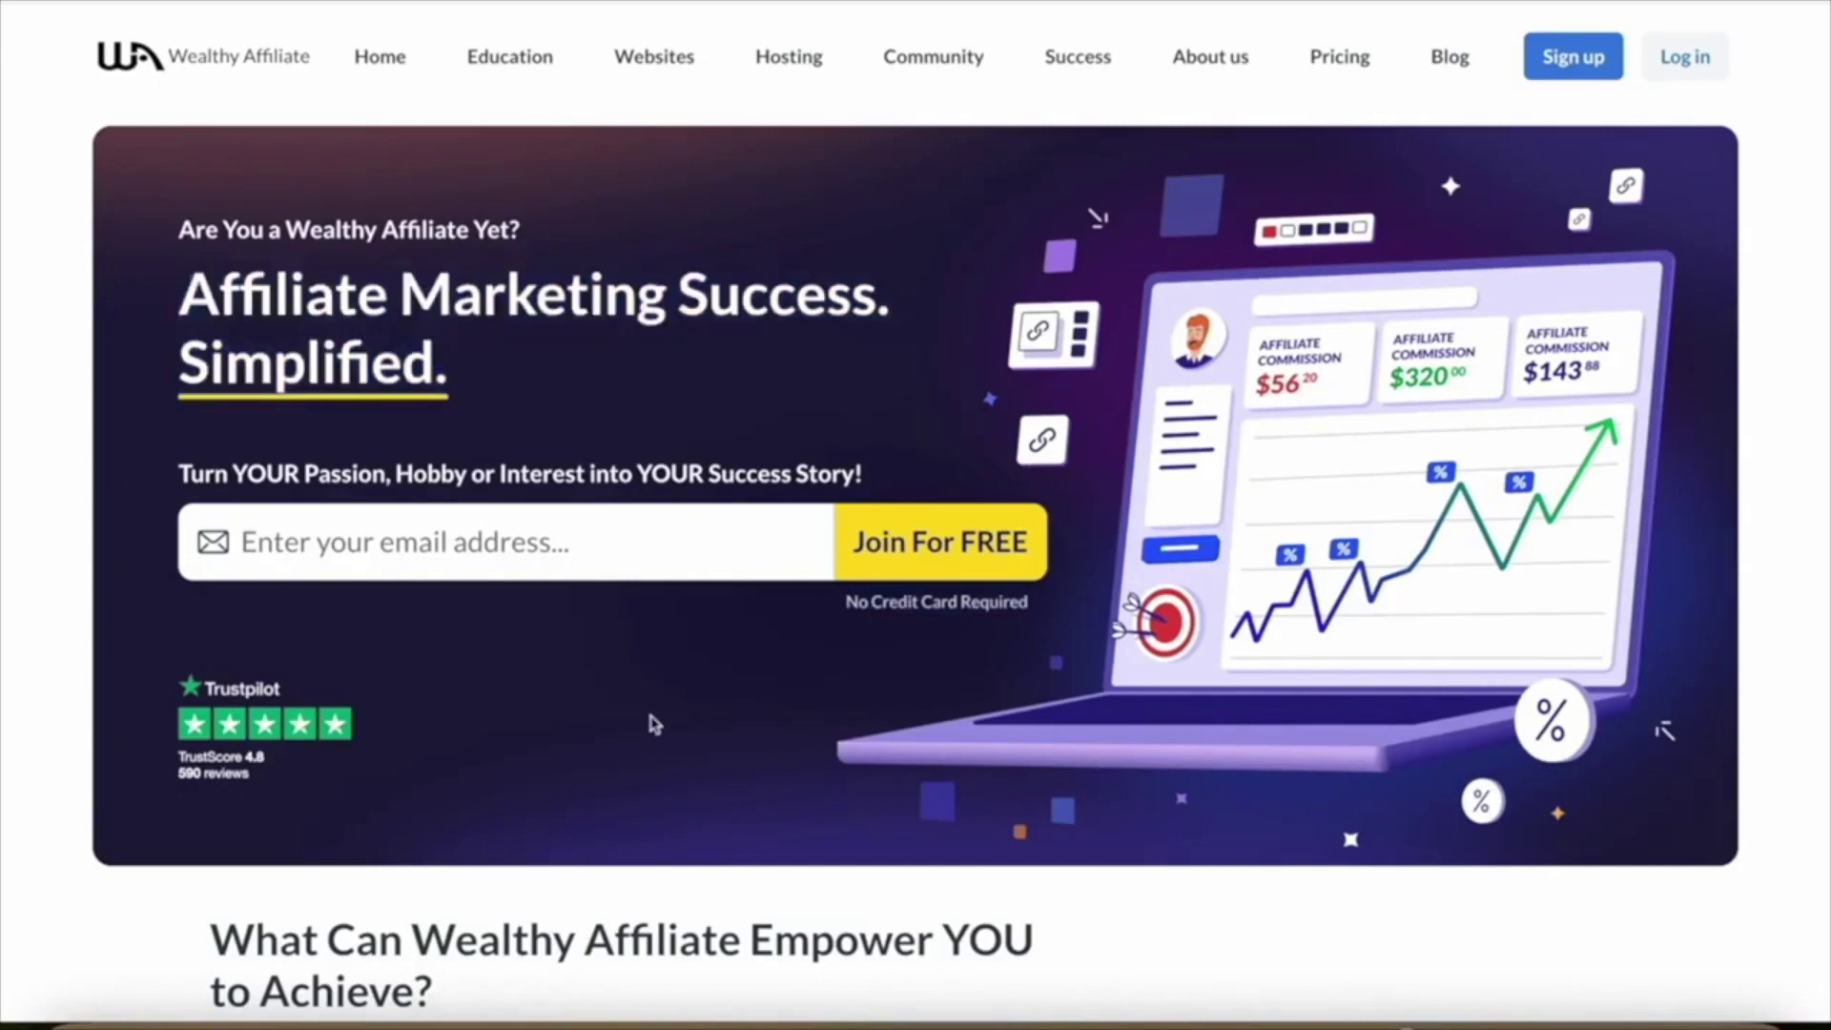